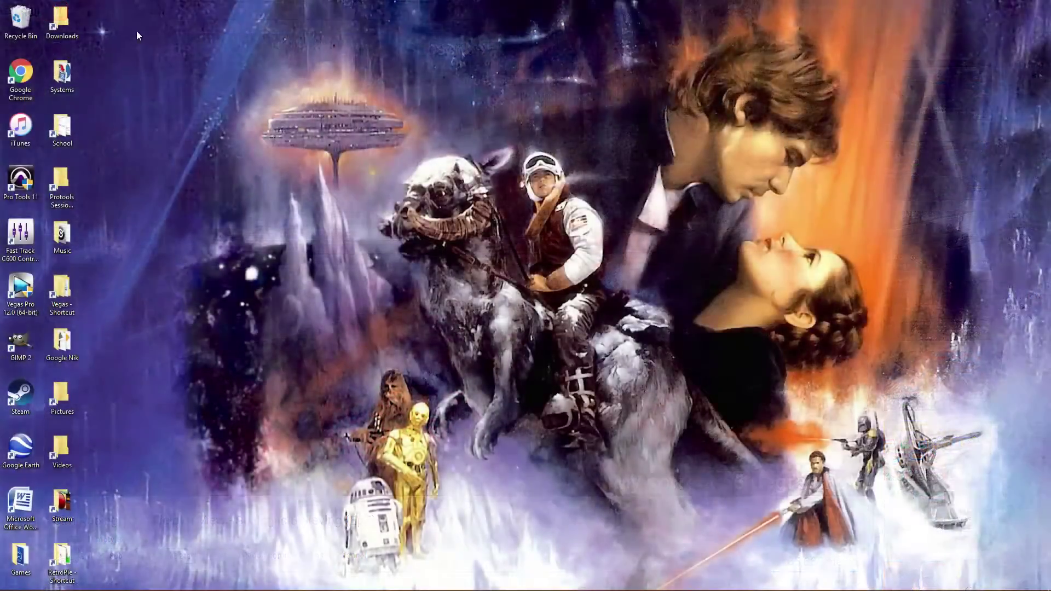
Step: Open Downloads > nr2003 stuff, move its window aside, and switch to the nascarracing2003camhack folder's nrCamHack
double_click(61, 19)
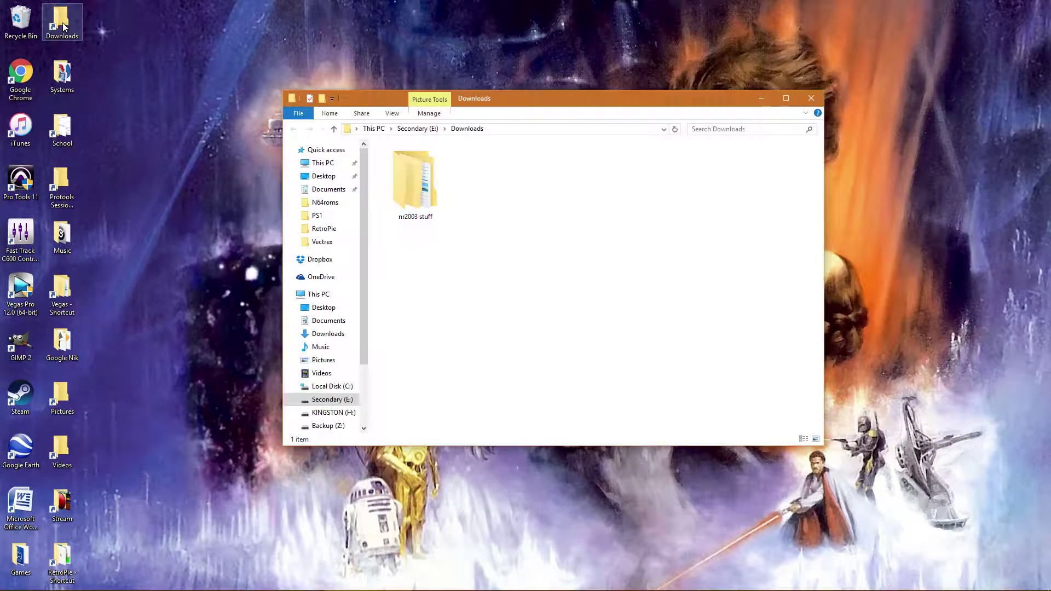
double_click(406, 187)
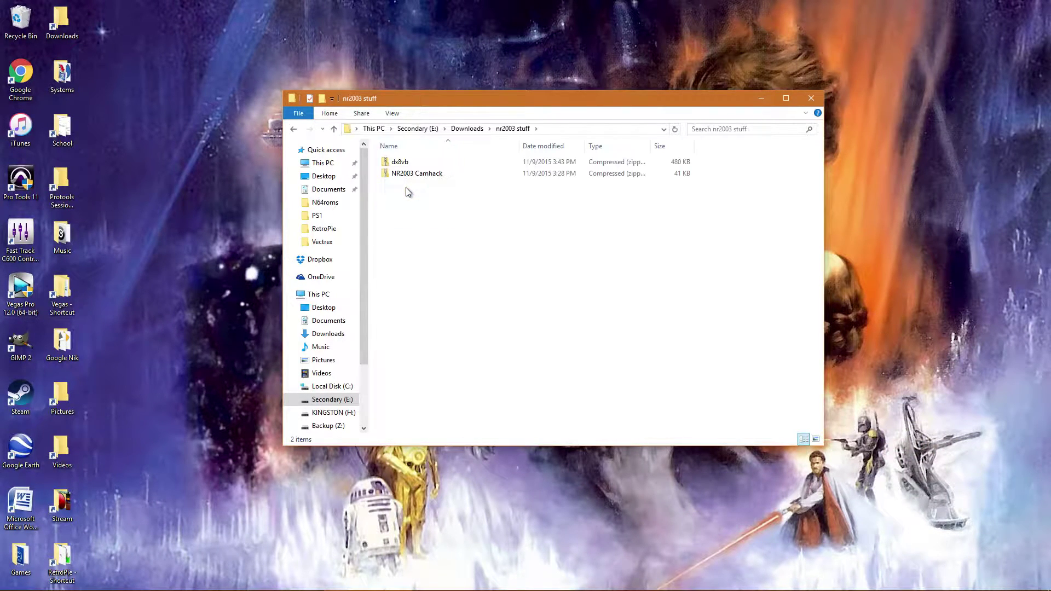
left_click(413, 174)
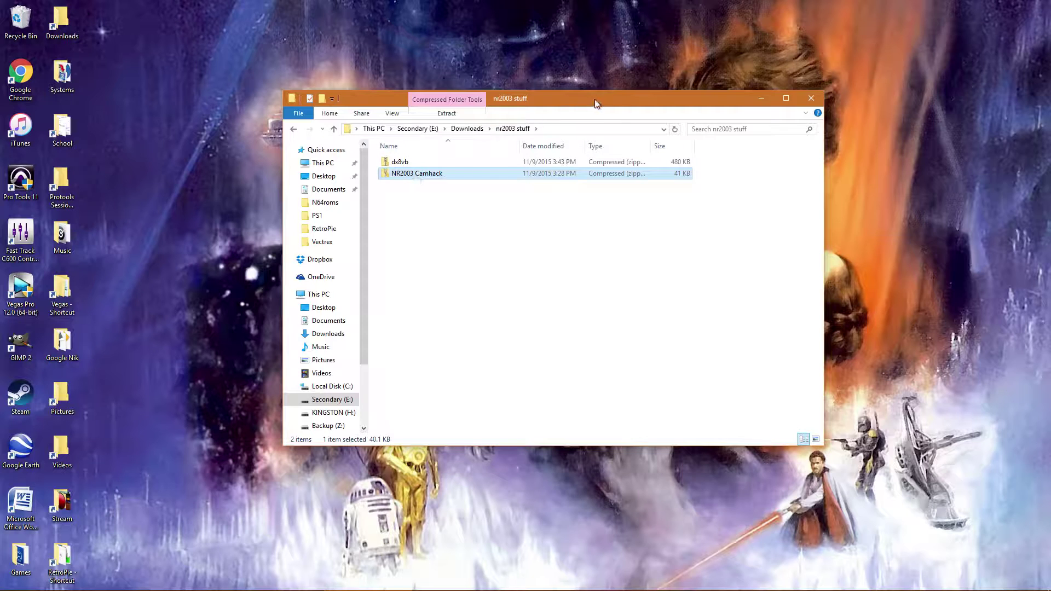
left_click_drag(604, 102, 810, 46)
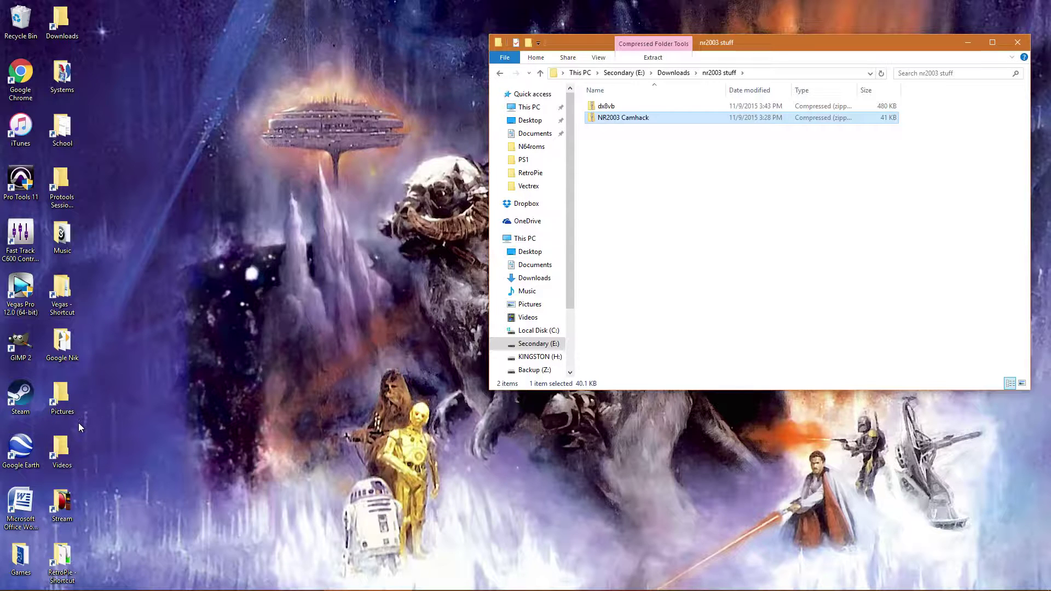
key("alt+Tab")
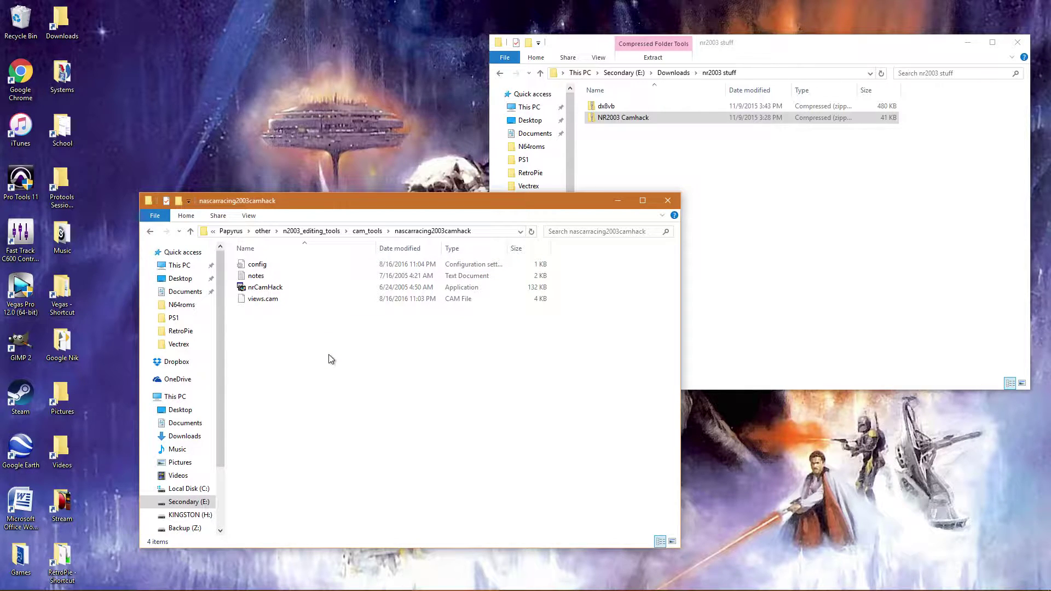
right_click(276, 289)
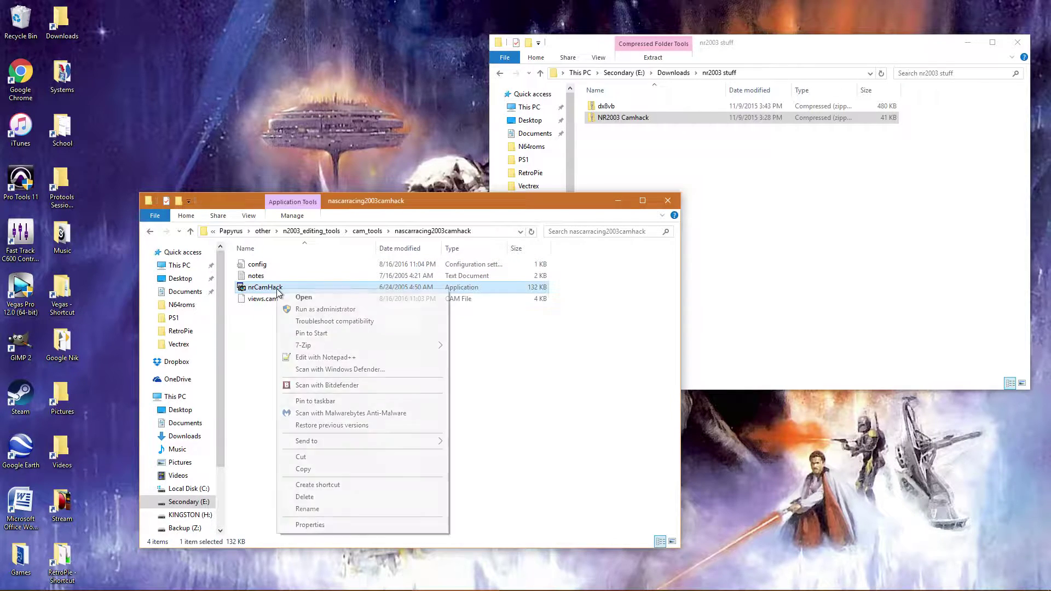
Step: Set nrCamHack to Windows XP (Service Pack 2) compatibility, then launch it and approve the UAC prompt
left_click(308, 525)
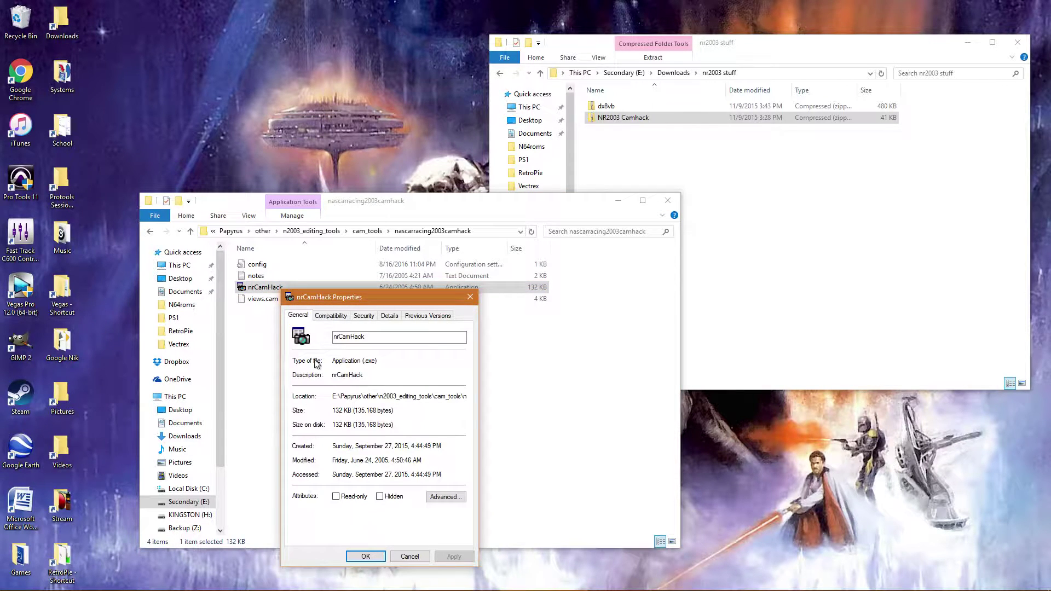
left_click(334, 316)
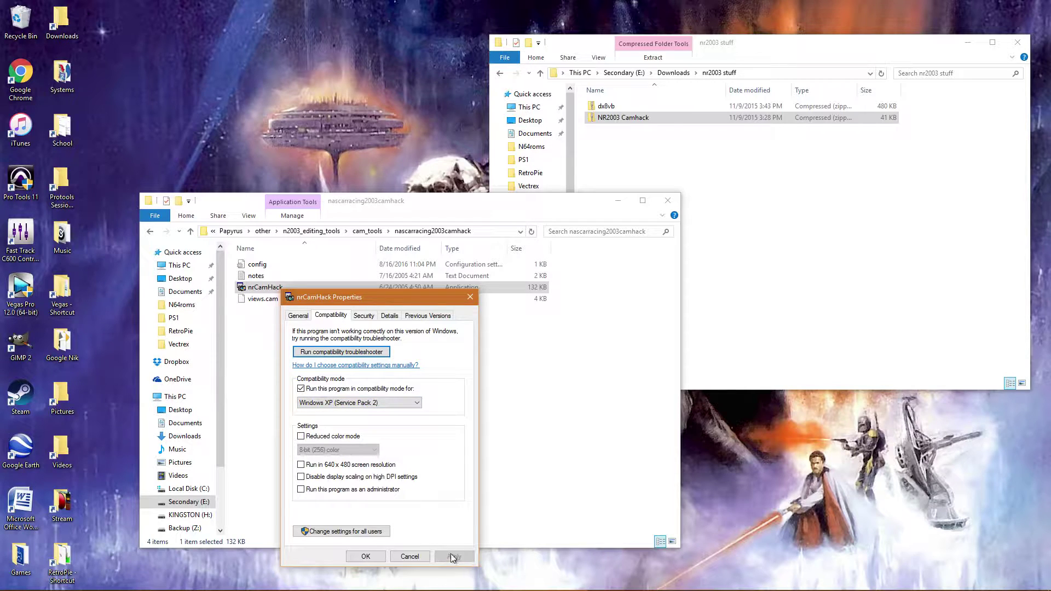
left_click(359, 557)
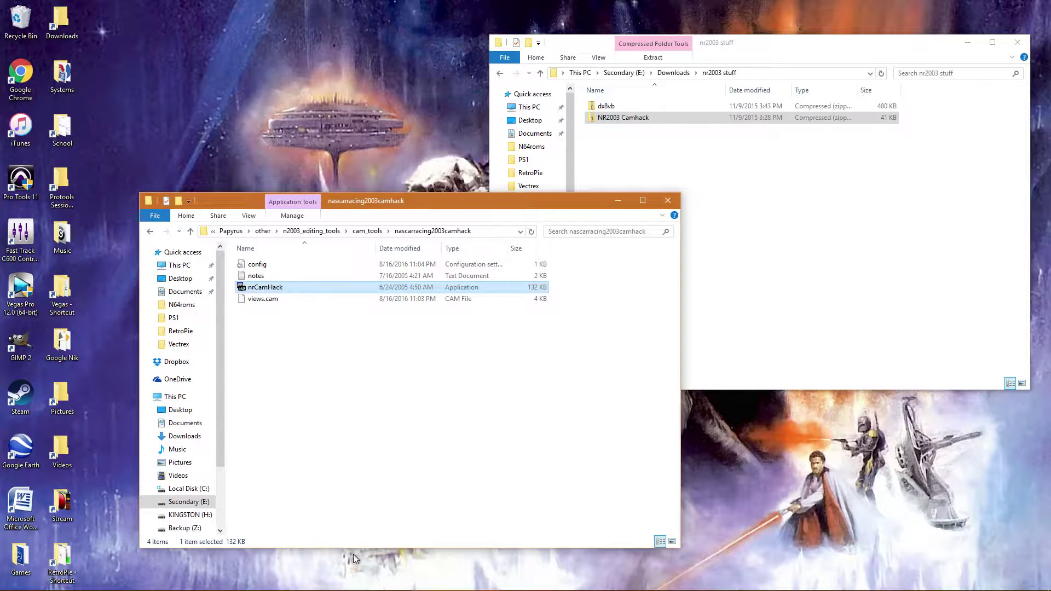
double_click(267, 288)
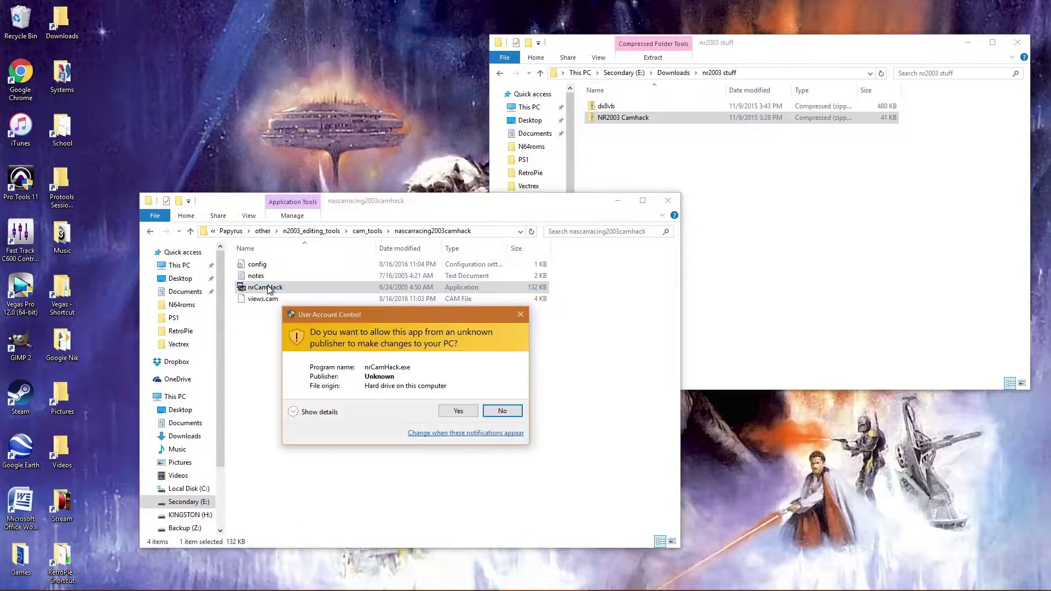
left_click(445, 411)
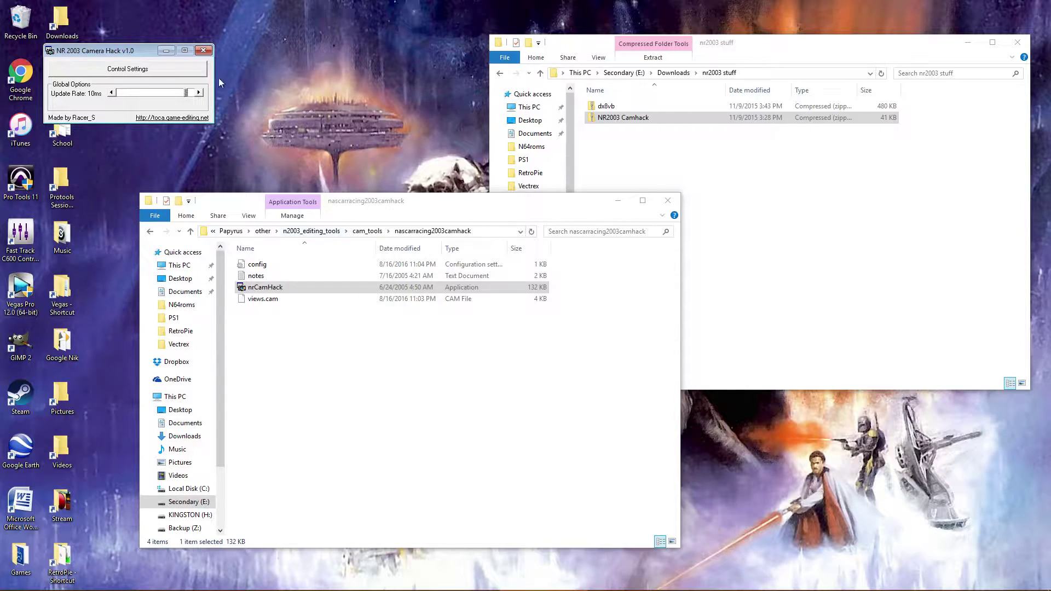
Step: Close Camera Hack, extract the dx8vb archive here with 7-Zip, and copy dx8vb.dll
left_click(203, 51)
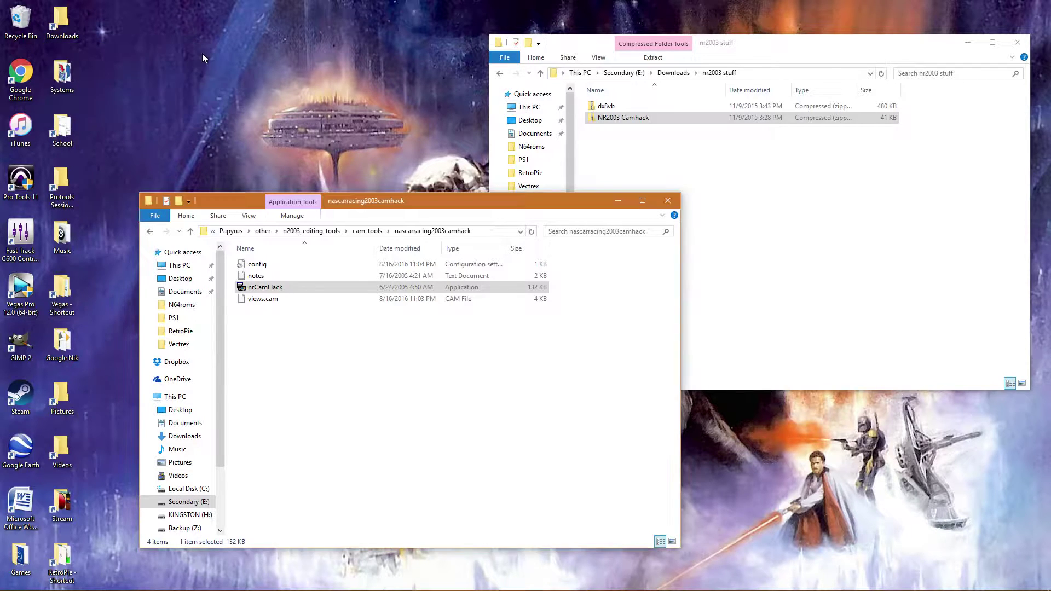
left_click(668, 201)
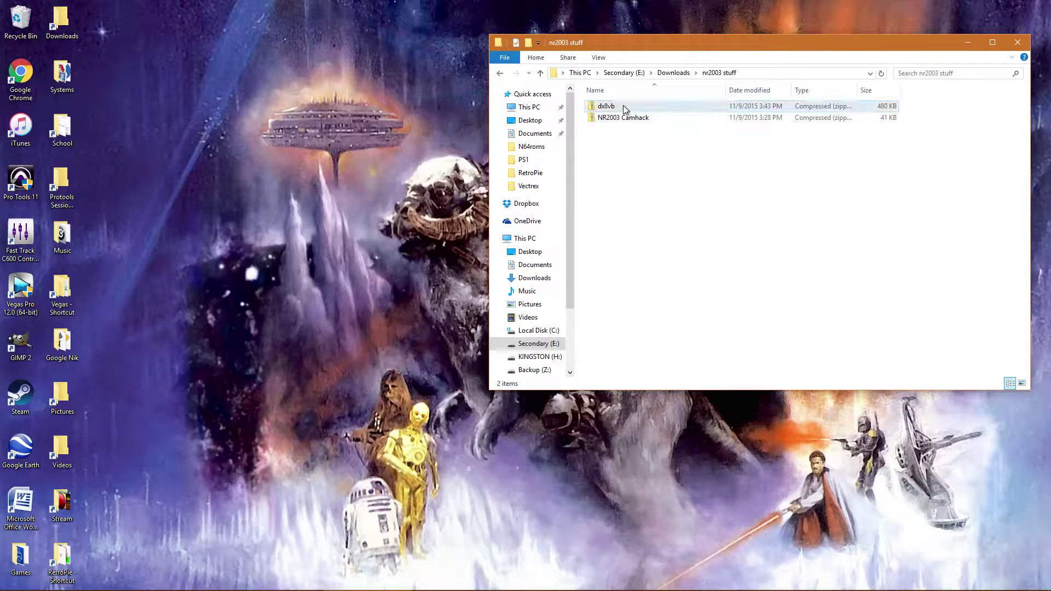
right_click(625, 107)
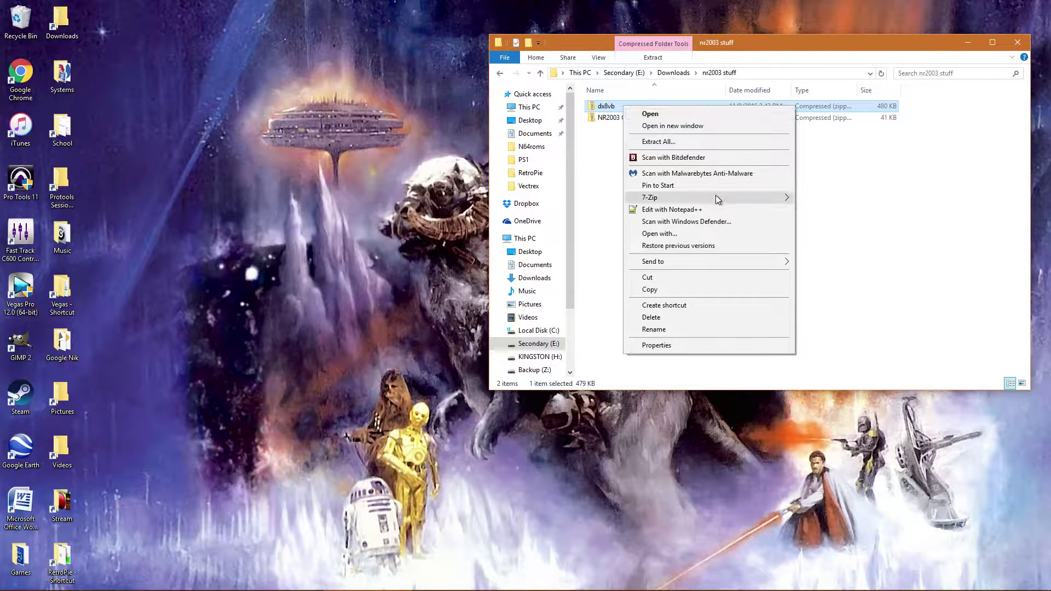
mouse_move(716, 201)
left_click(830, 223)
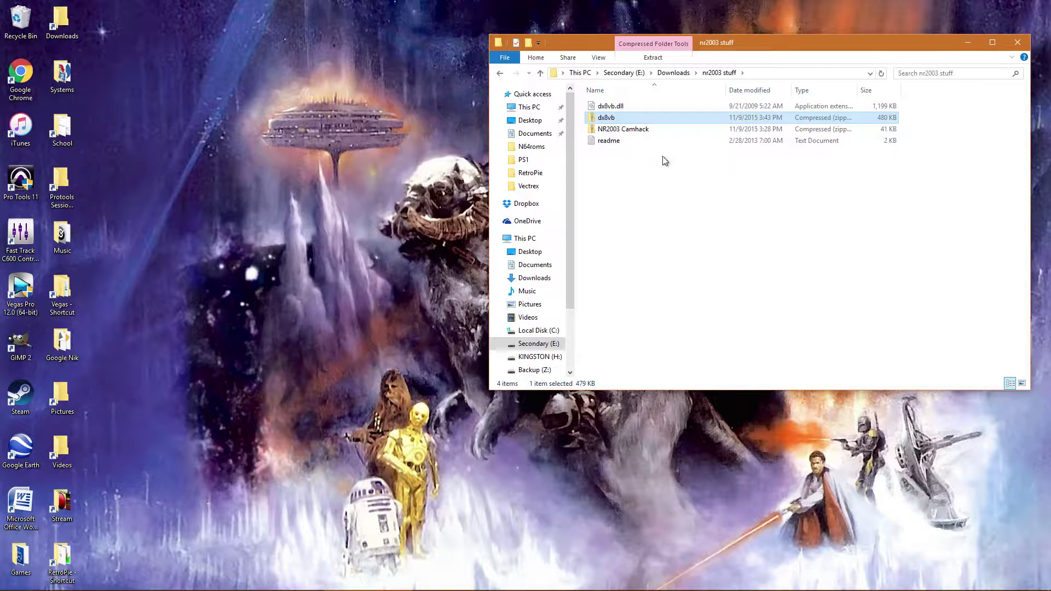
right_click(622, 106)
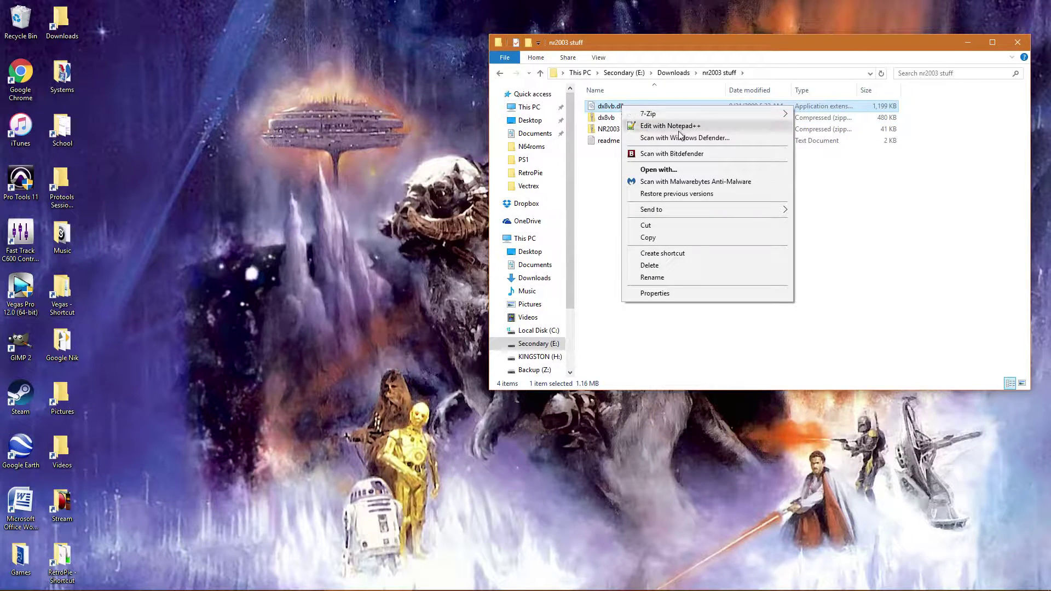
left_click(679, 238)
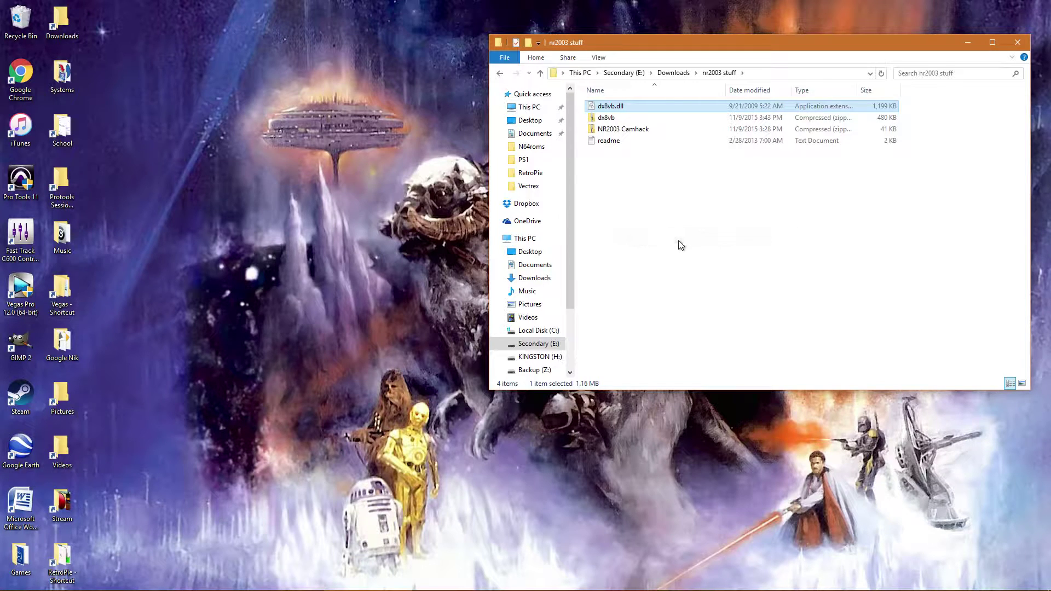
Step: Navigate to C:\Windows\SysWOW64 and bring up the paste menu inside it
left_click(9, 582)
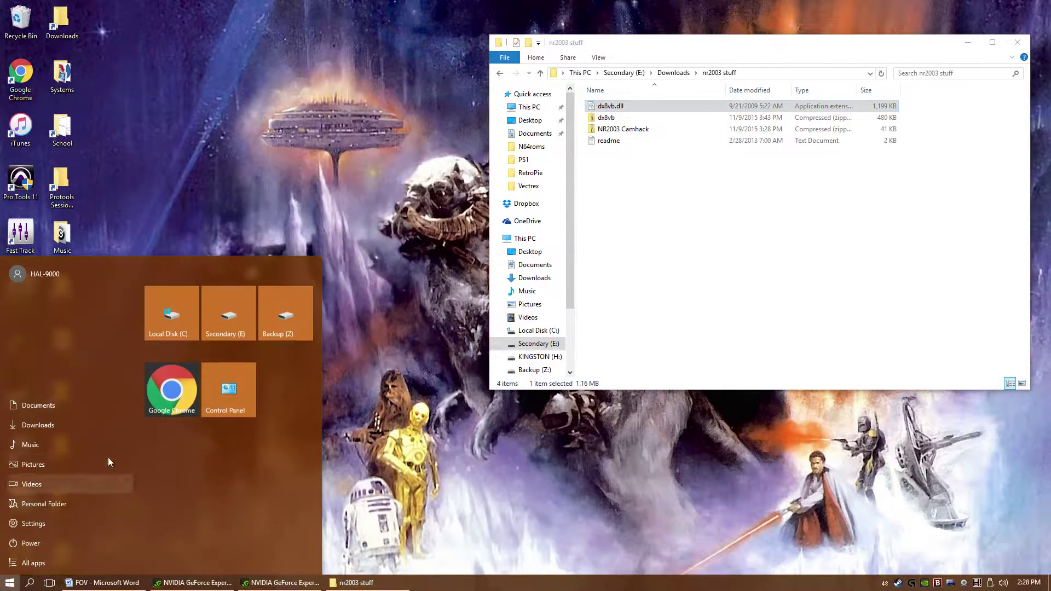
left_click(180, 320)
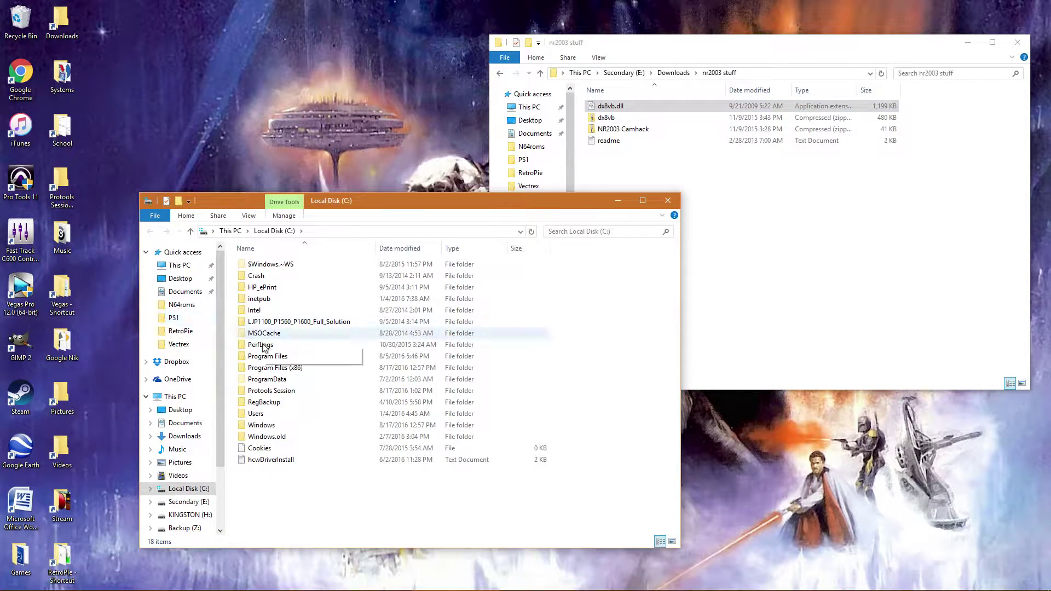
double_click(262, 426)
scroll(266, 482, "down", 13)
left_click(267, 529)
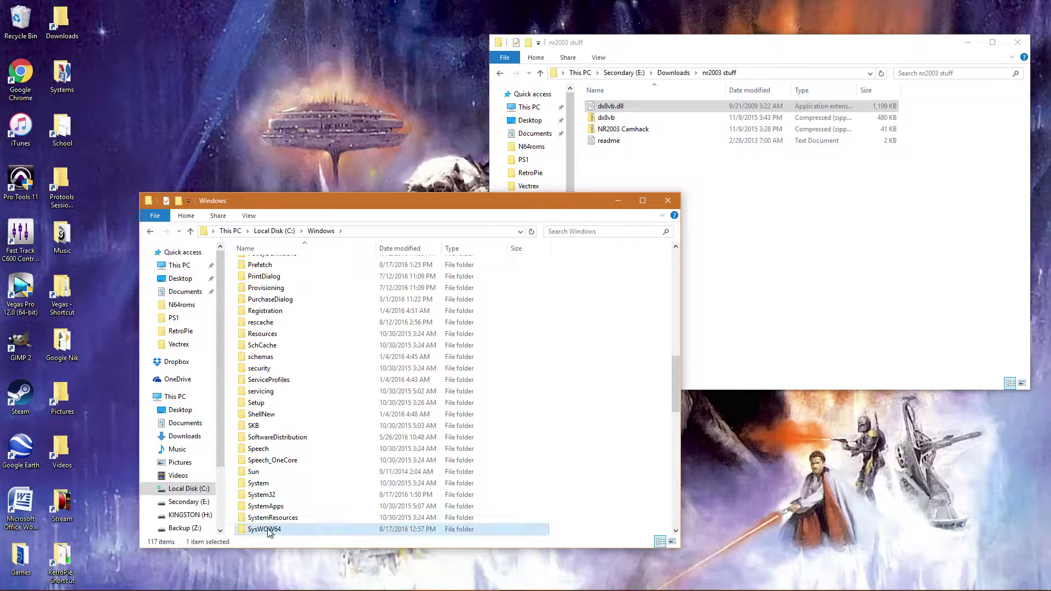
double_click(267, 528)
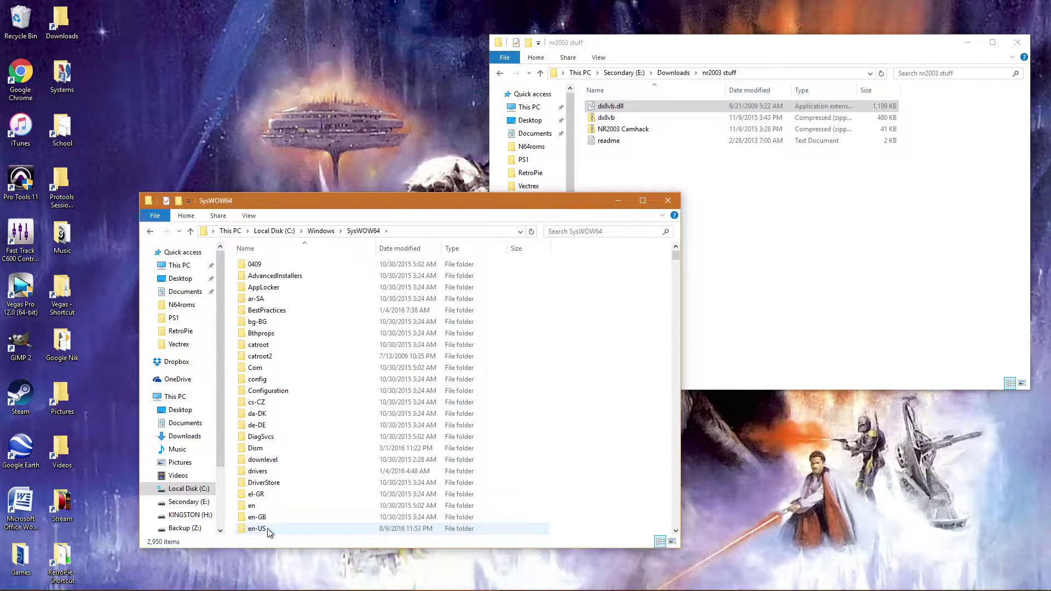
right_click(580, 463)
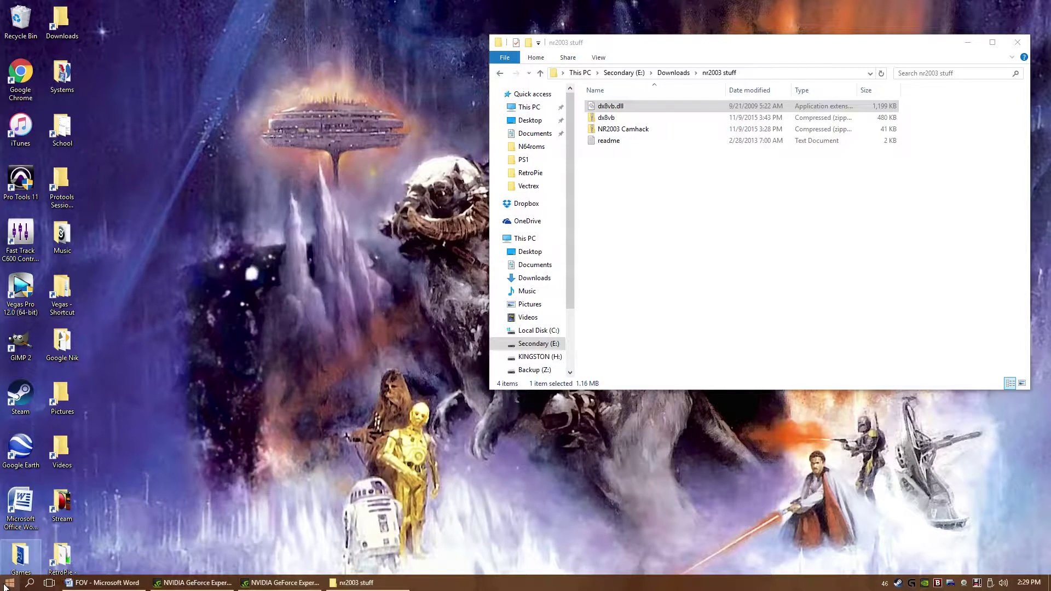
Step: Open Command Prompt (Admin) from the Win+X menu
right_click(8, 585)
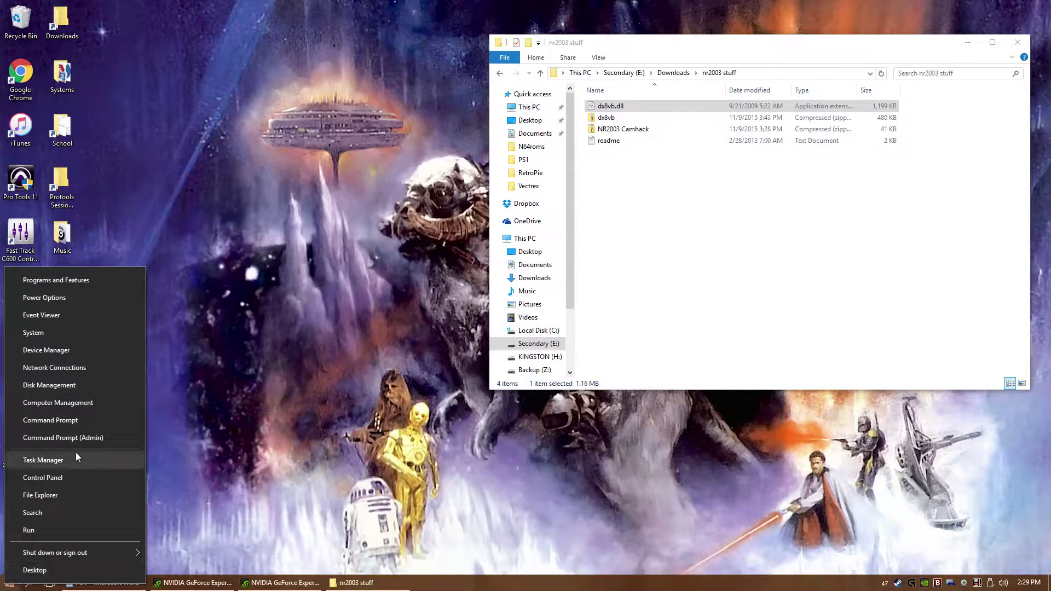
left_click(81, 436)
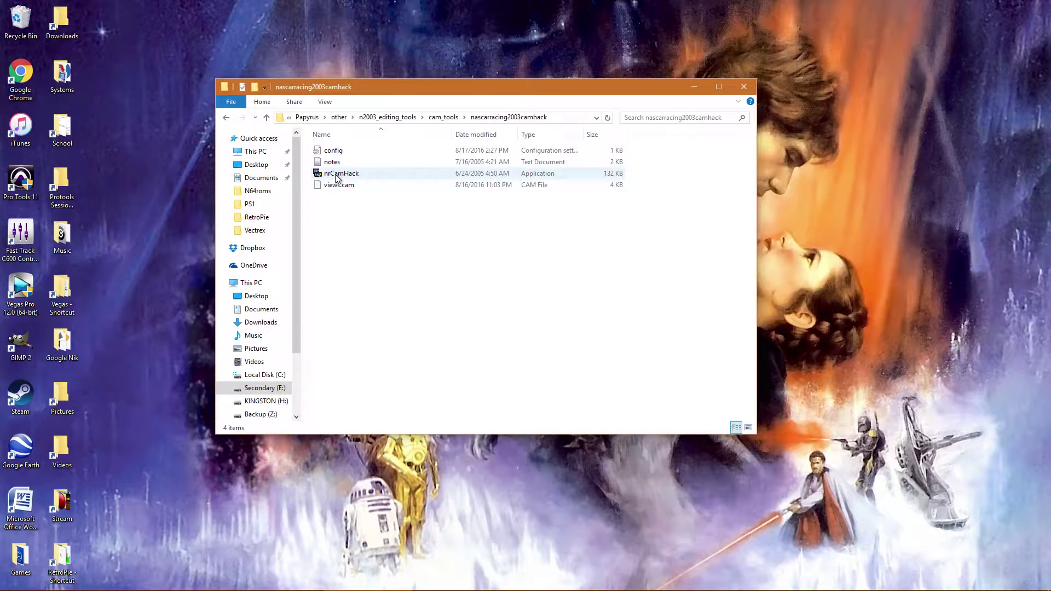
Step: Relaunch the camera hack with UAC approval and open its Mouse/Key/Joystick Settings
double_click(337, 175)
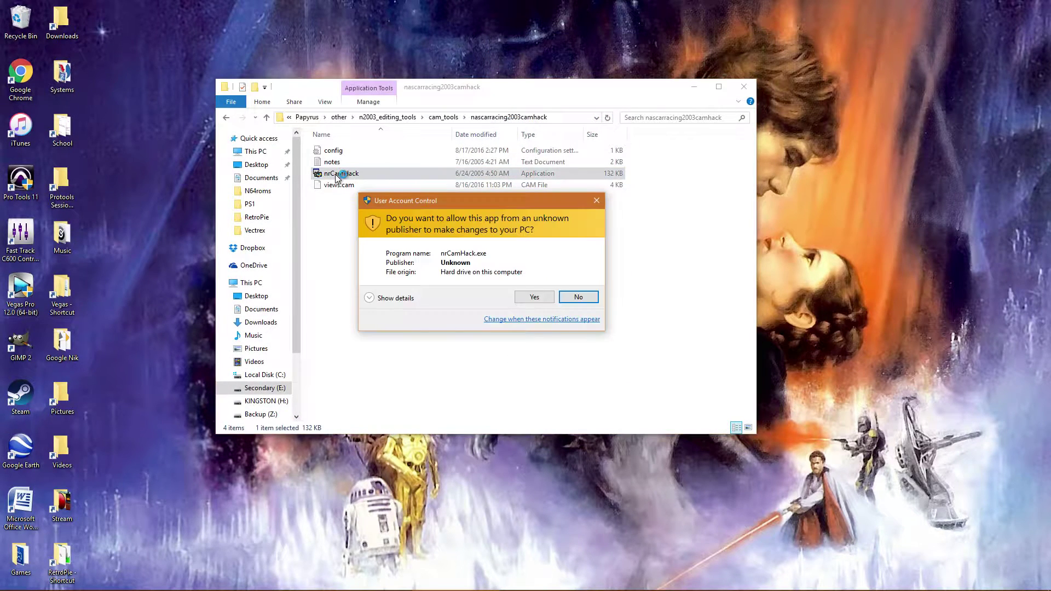
left_click(529, 297)
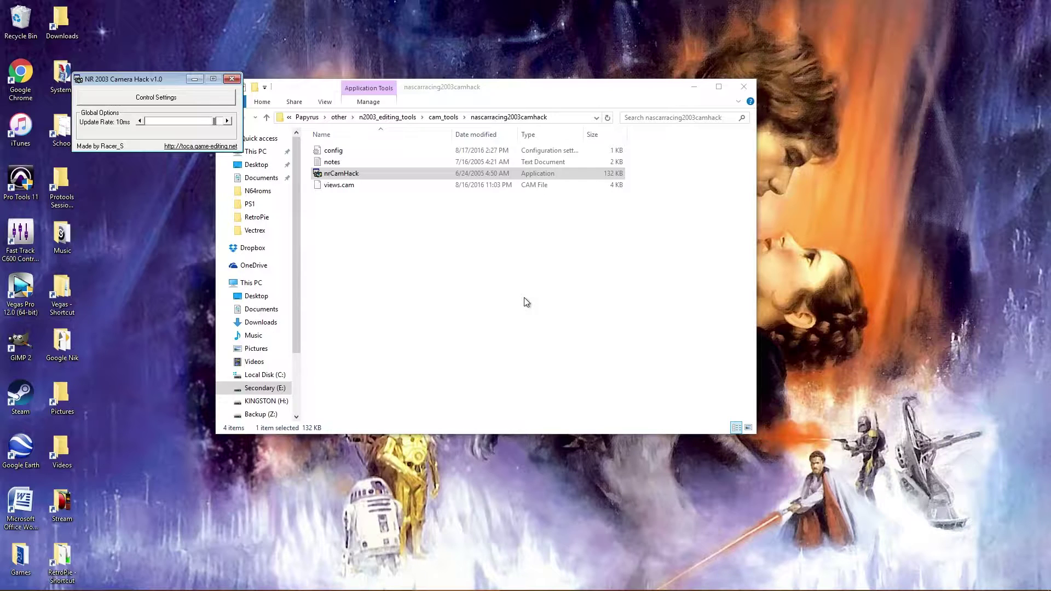
left_click(179, 100)
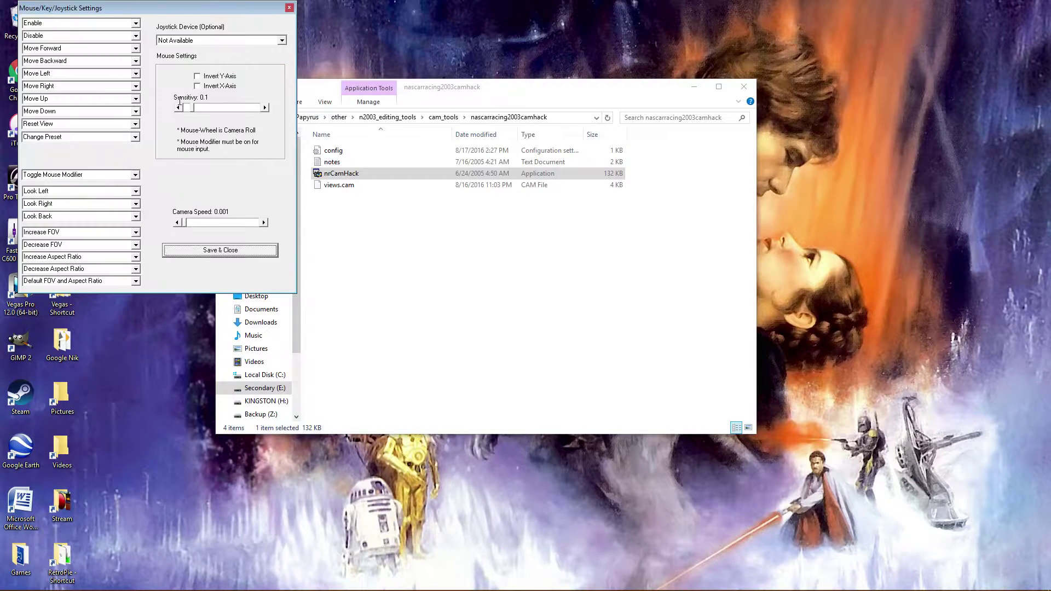
Step: Bind Enable to NUMPAD1, Disable to NUMPAD2, Move Forward to NUMPAD8, Move Backward to NUMPAD5, and save
left_click(136, 25)
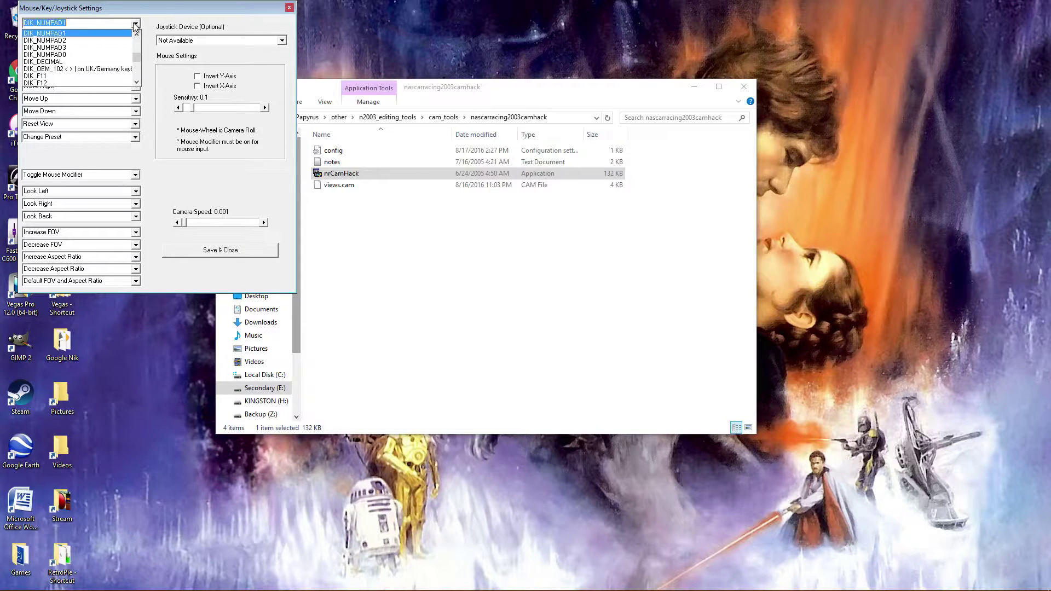
left_click(135, 24)
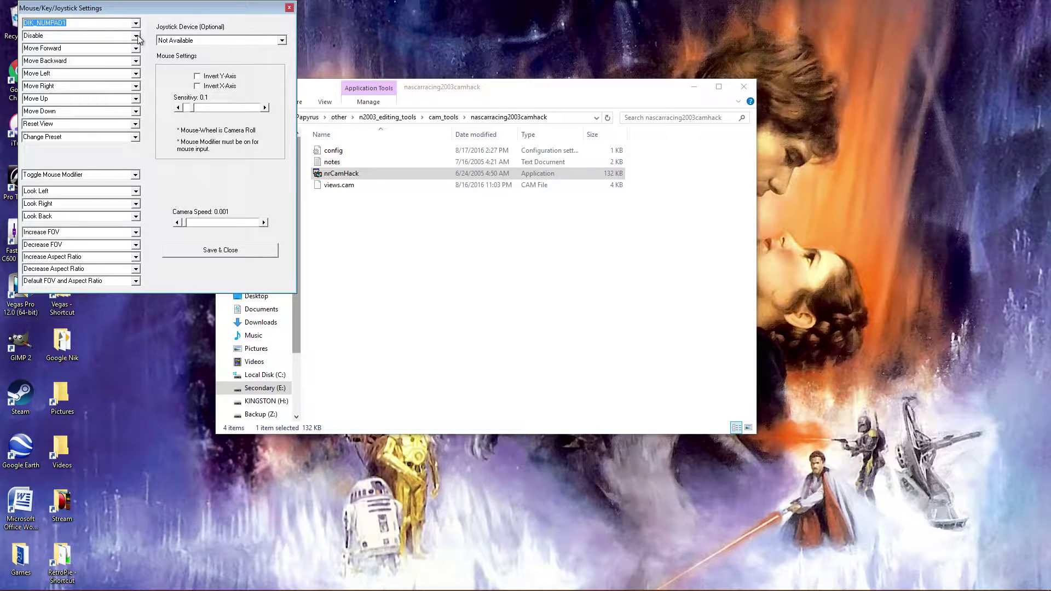
left_click(137, 36)
left_click(137, 37)
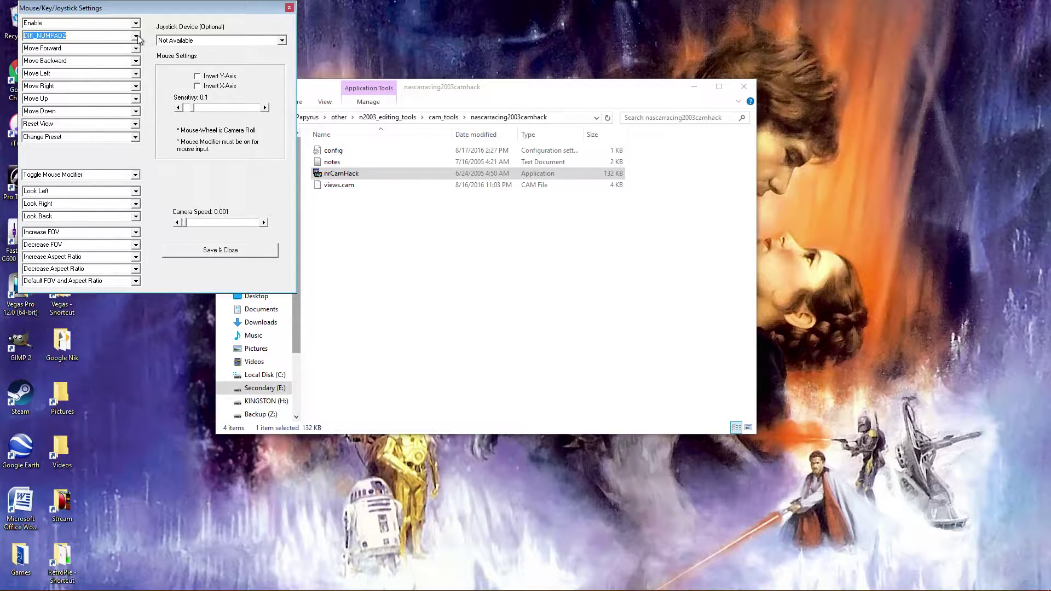
left_click(137, 50)
left_click(136, 50)
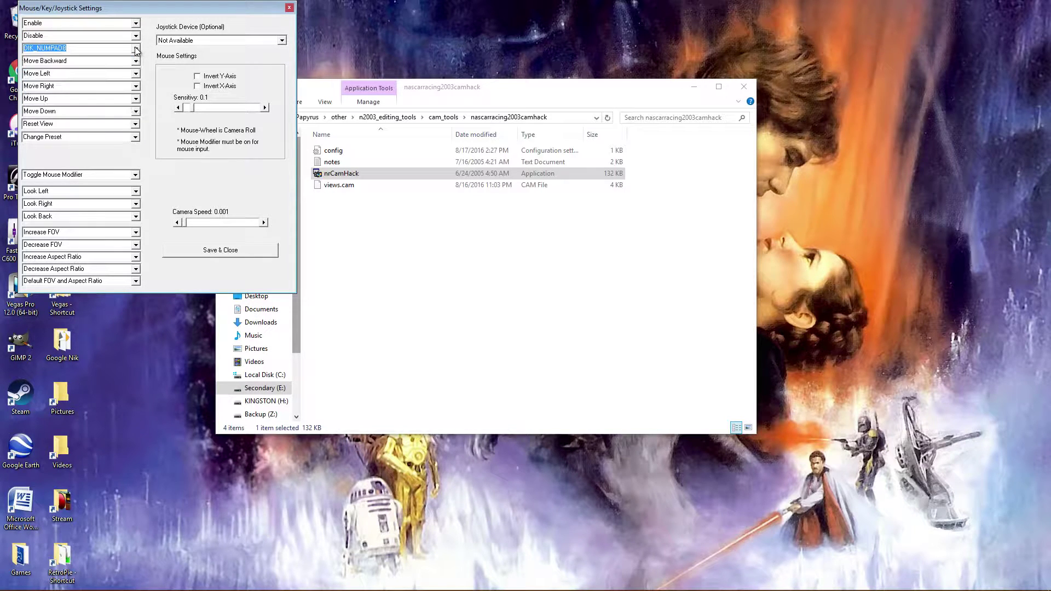
left_click(136, 62)
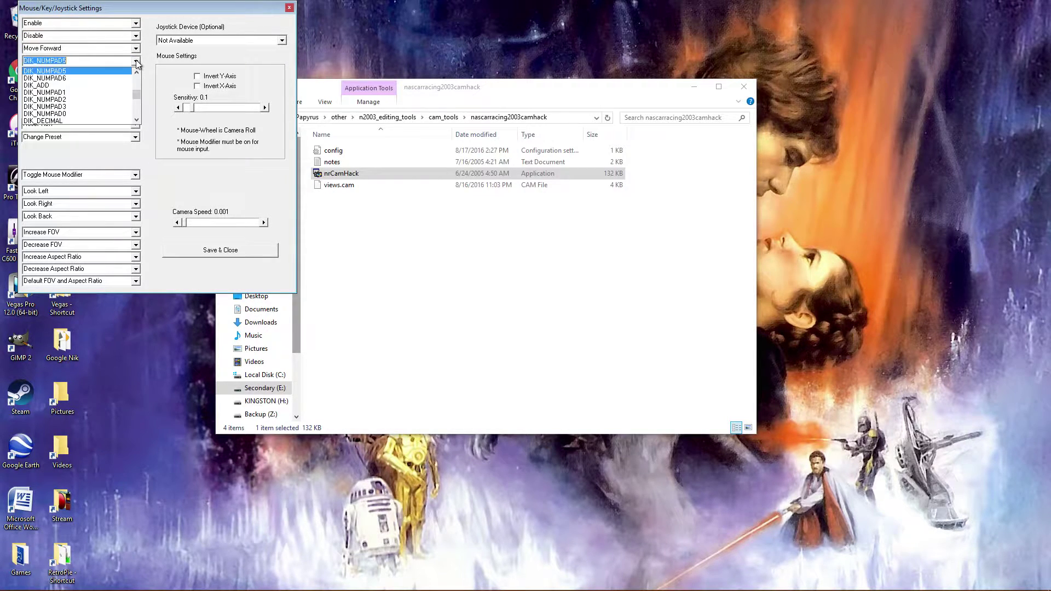
left_click(137, 62)
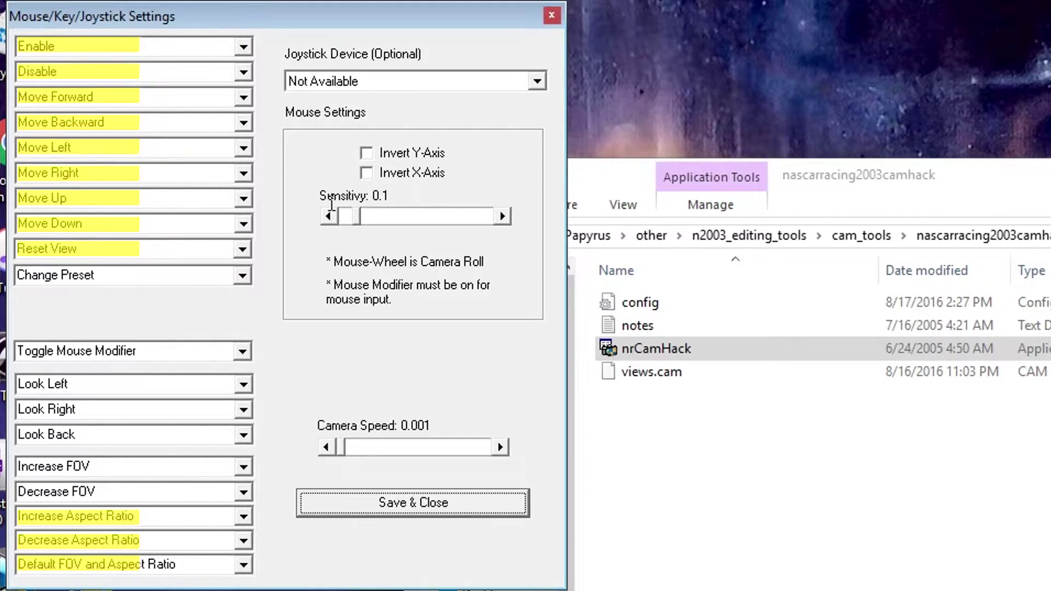
left_click(381, 508)
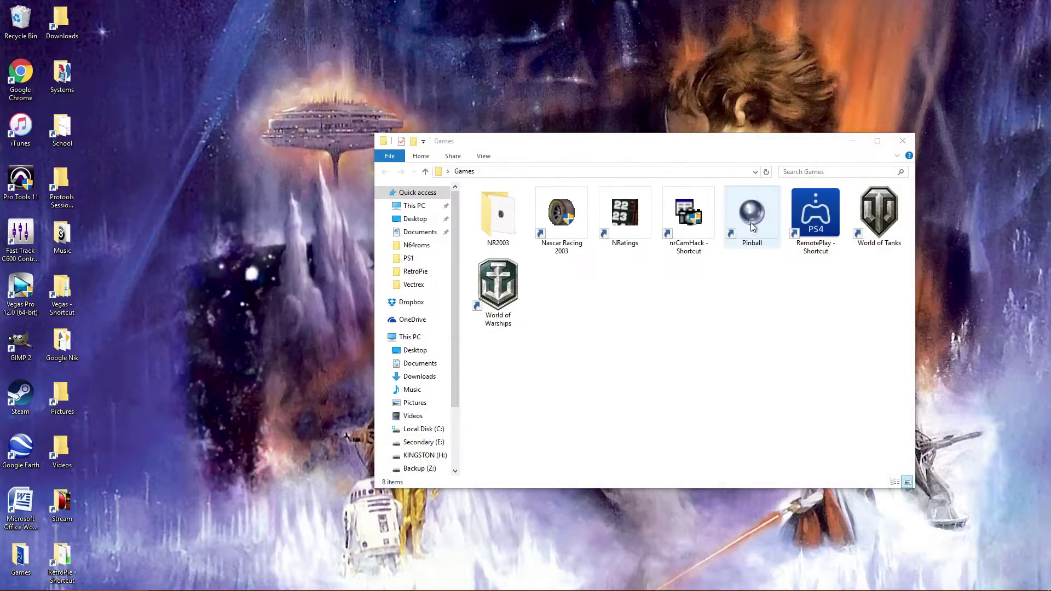
Step: Start the nrCamHack shortcut with UAC approval, then launch the Nascar Racing 2003 shortcut
double_click(687, 224)
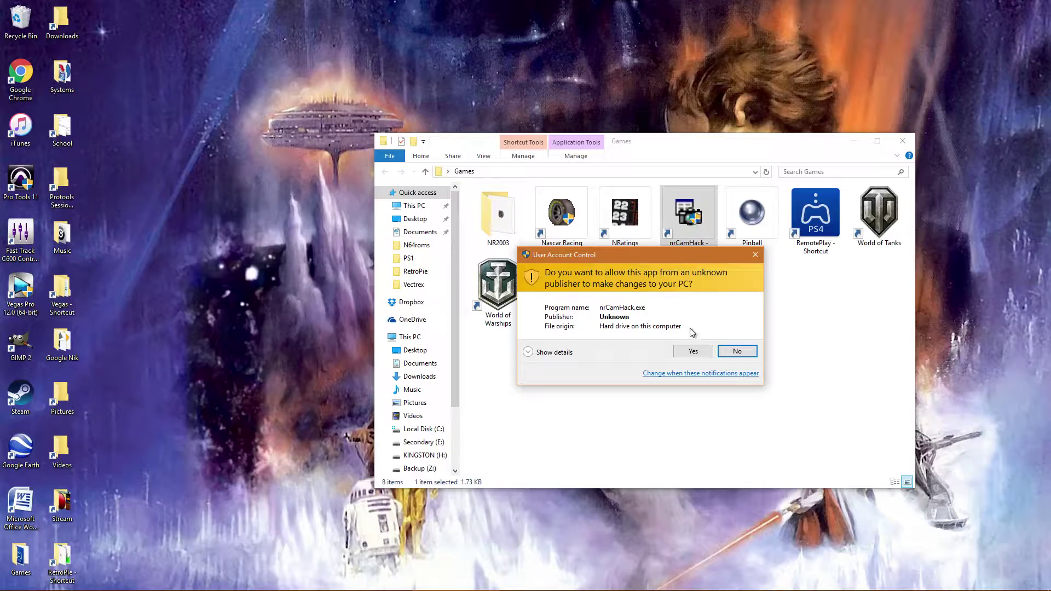
left_click(694, 351)
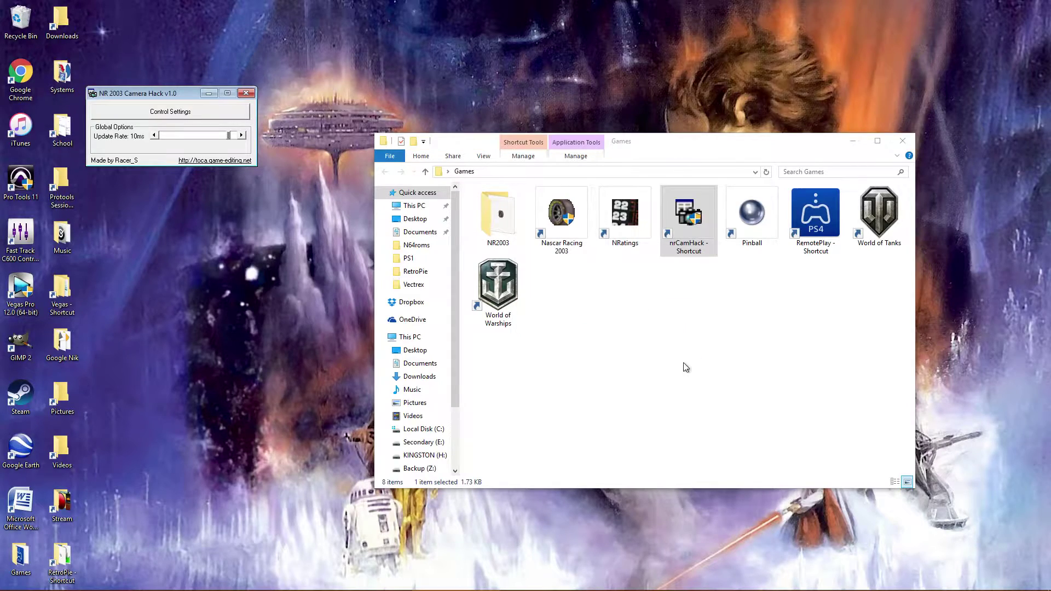
left_click(565, 214)
double_click(566, 214)
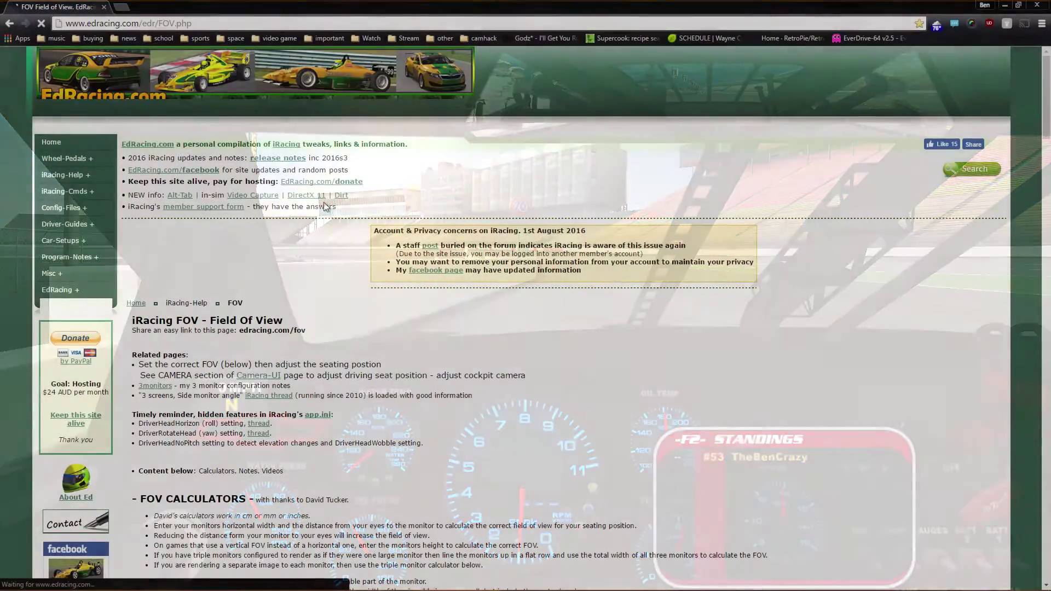
Step: Enter monitor width 20 and viewing distance 24 in Single Monitor FOV, calculate, and select the 45.24 result
scroll(338, 203, "down", 5)
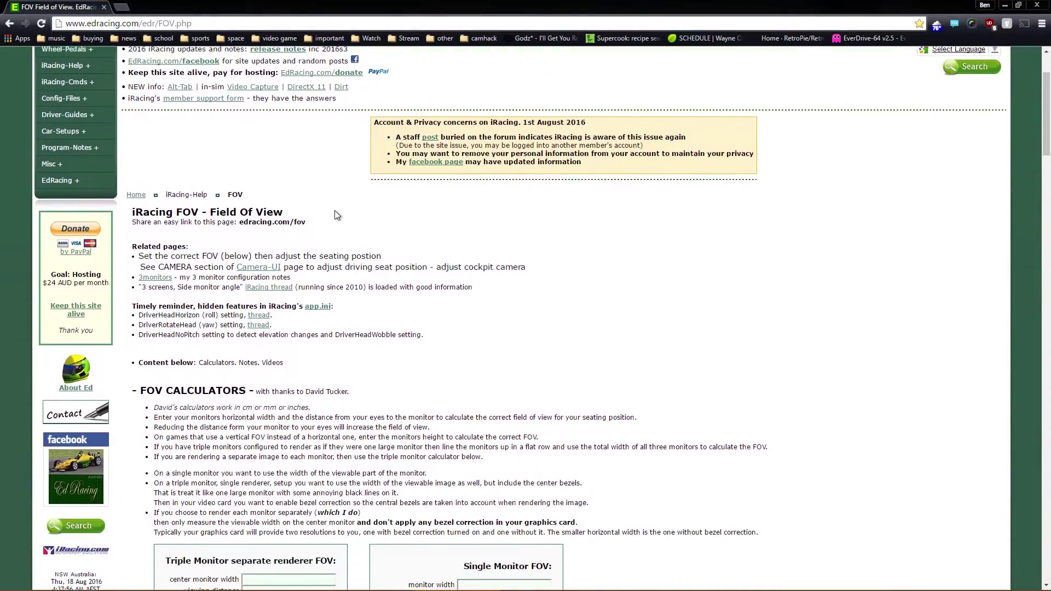
scroll(338, 208, "down", 4)
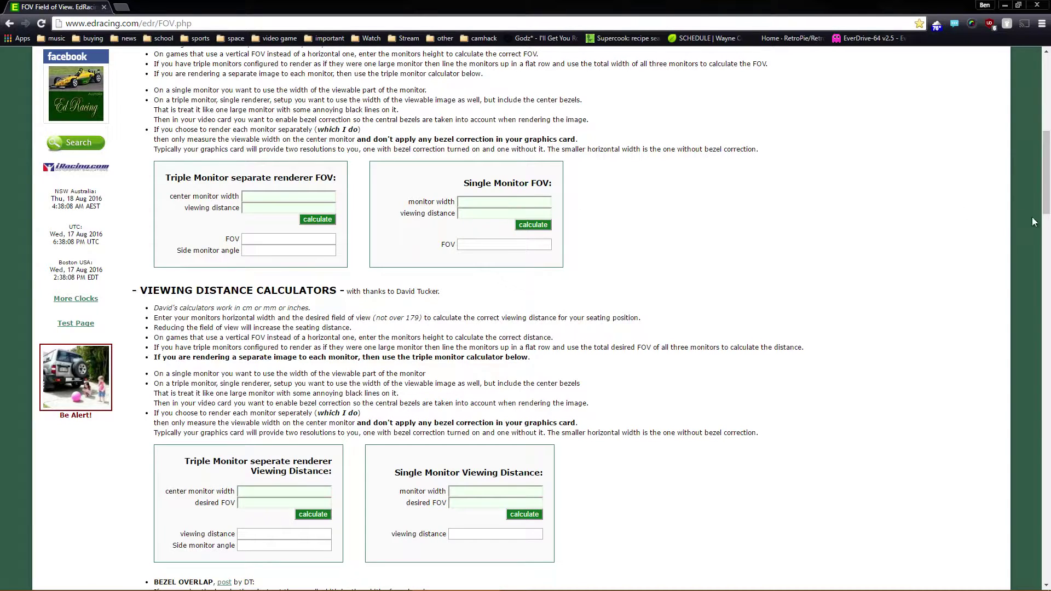
left_click(494, 201)
type("20")
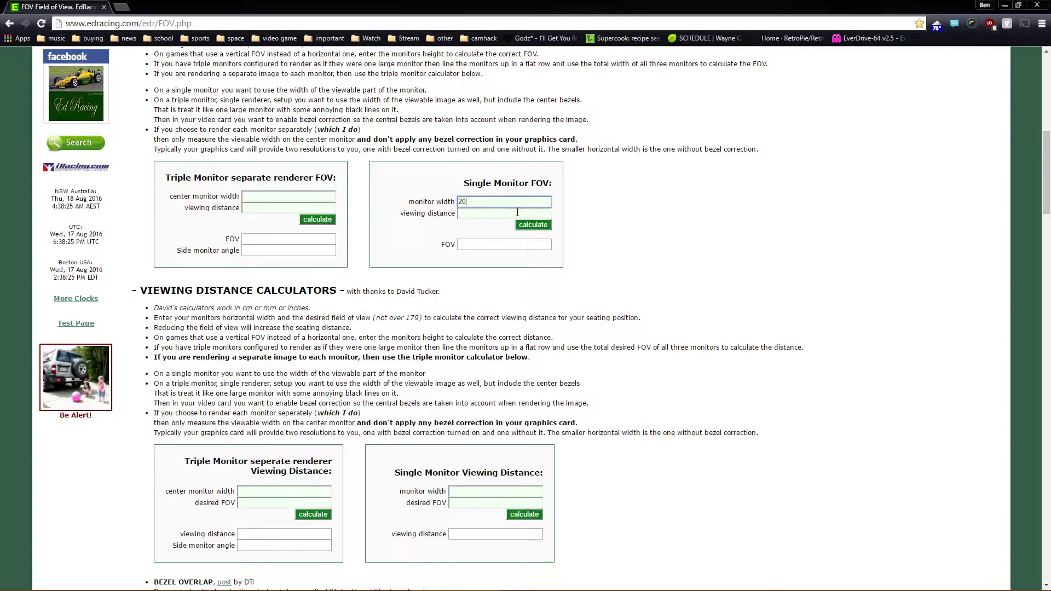
left_click(517, 213)
type("24")
left_click(530, 227)
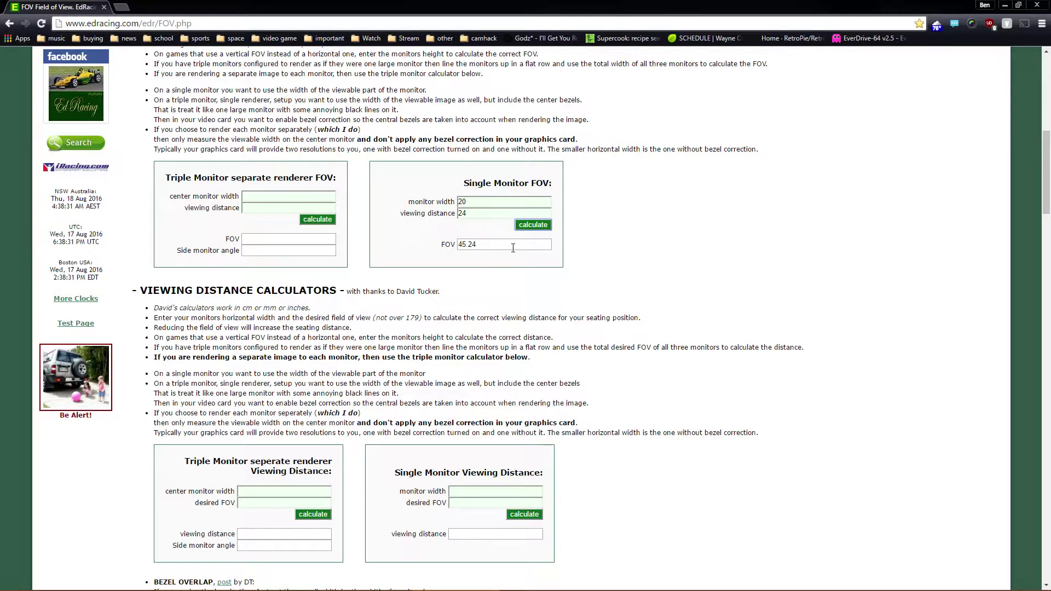
double_click(513, 248)
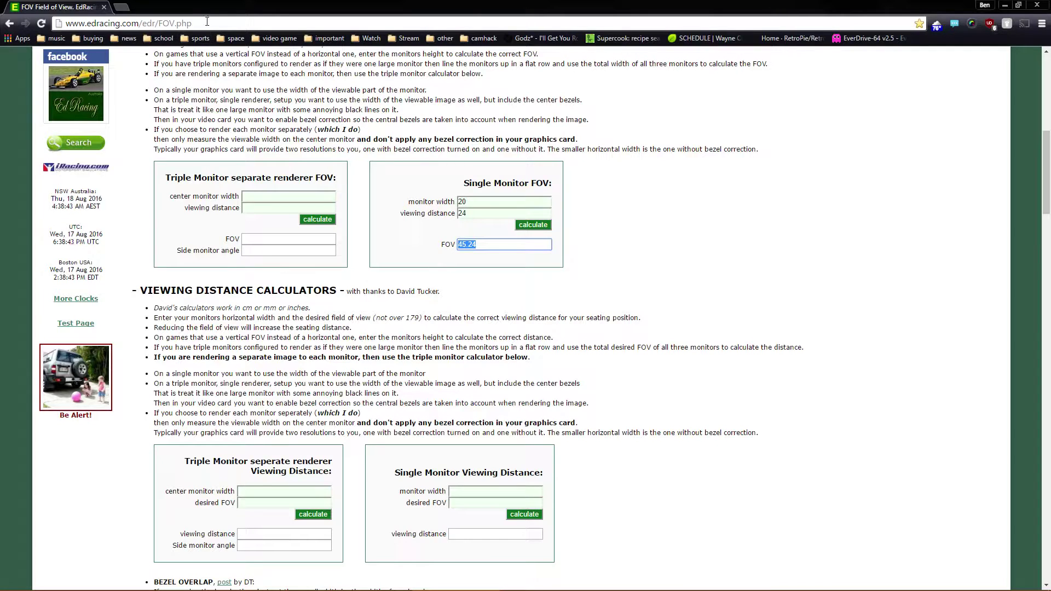
left_click(208, 22)
Step: Go to google.com, search for gimp, and open the GIMP - Downloads result
type("g")
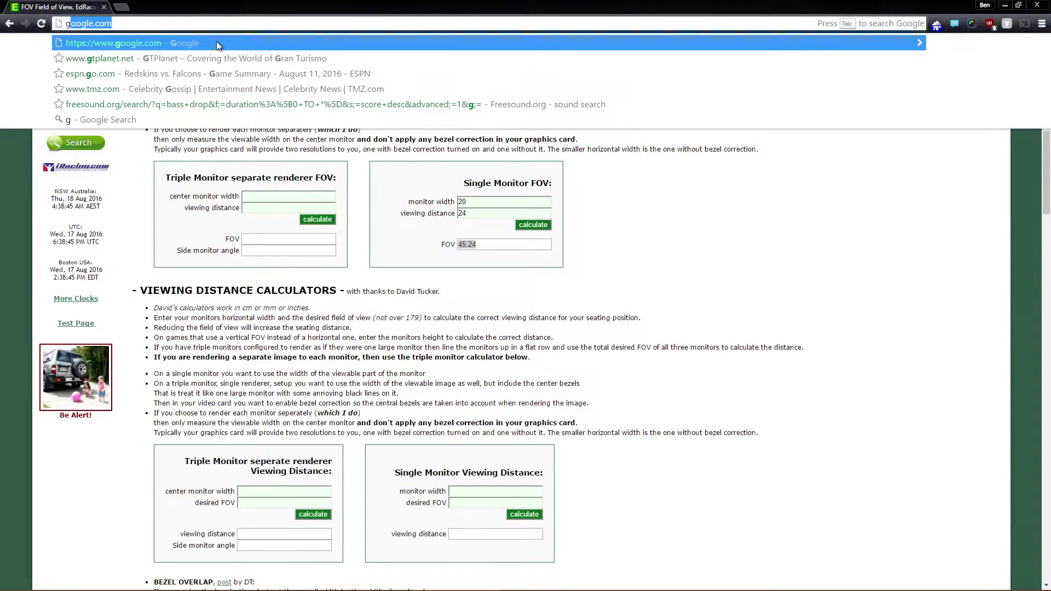
left_click(222, 43)
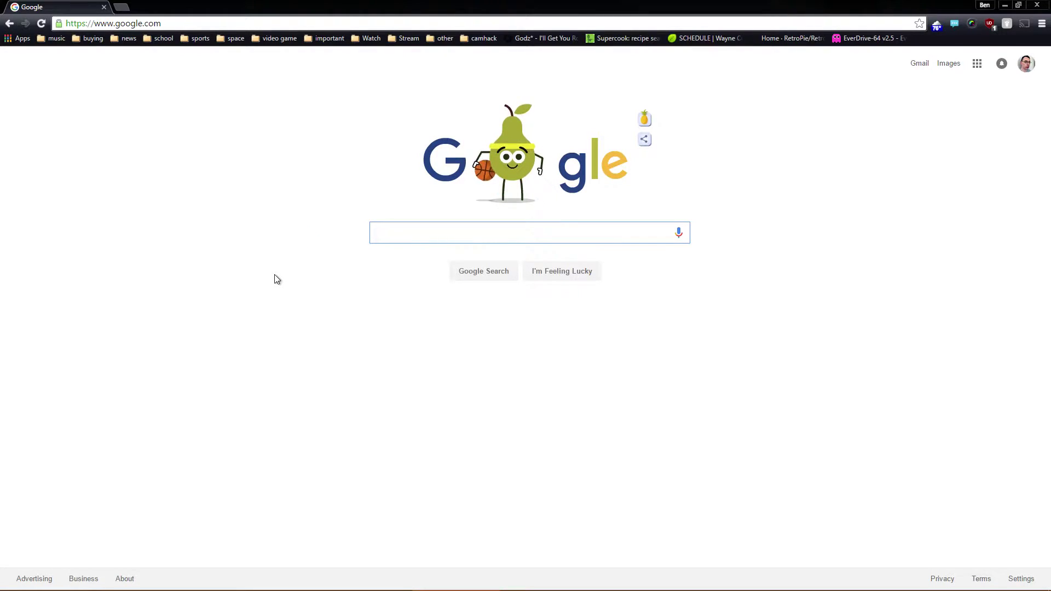
type("gimp")
key("Return")
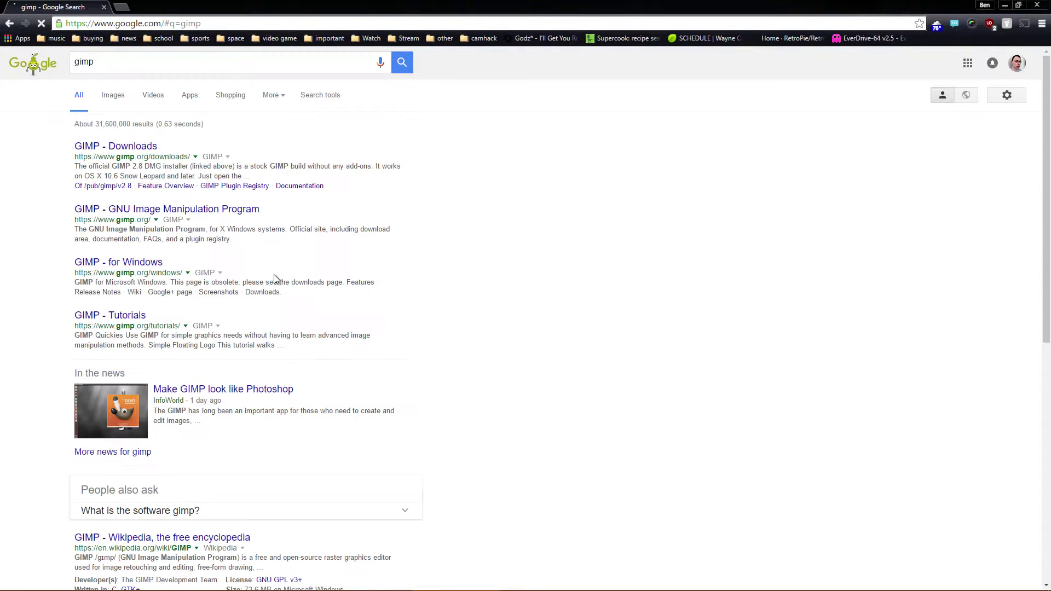
left_click(145, 147)
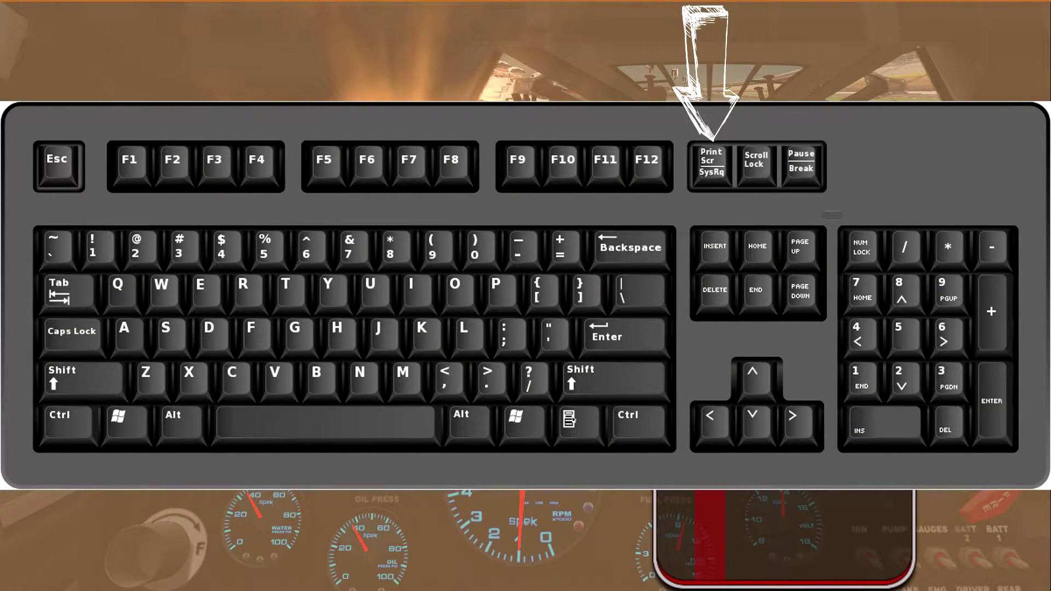
Step: Bring up the Start menu over the game and minimize NR2003 to the desktop
key("super")
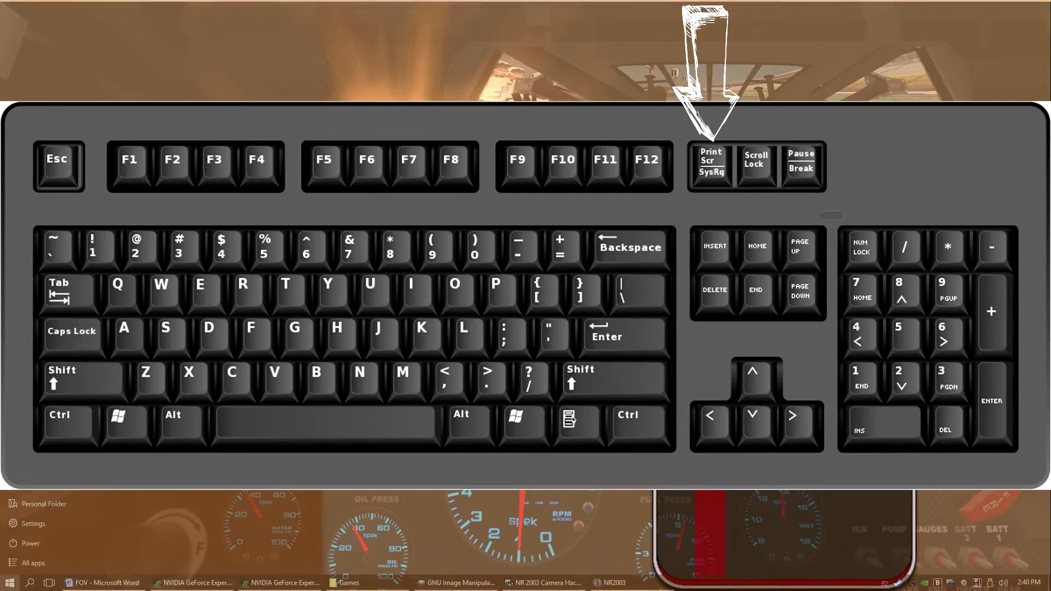
left_click(612, 583)
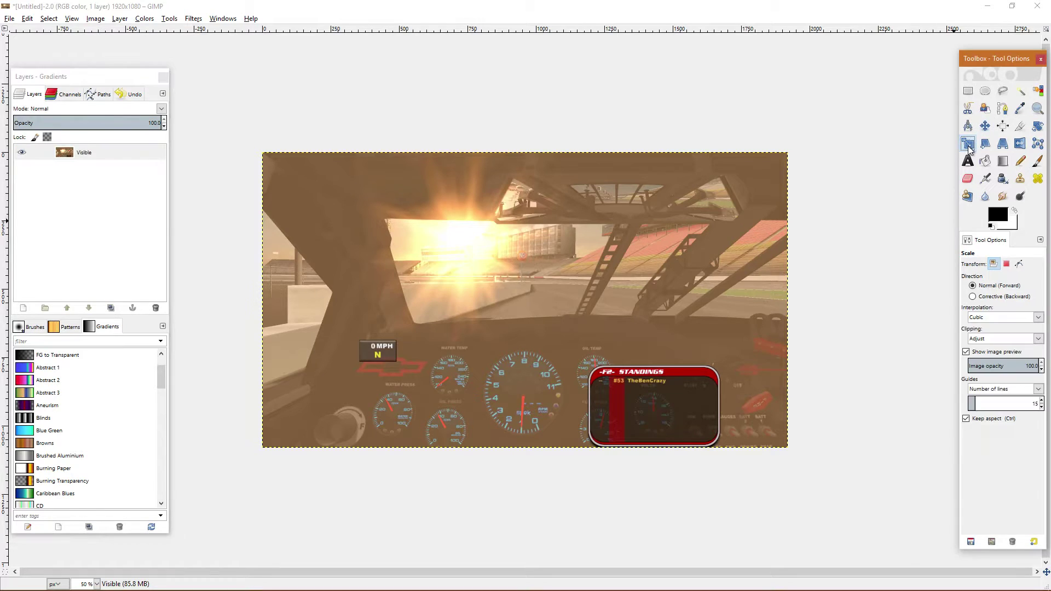
Step: Scale the screenshot layer to 2727×1534 (height 1534, aspect locked) and drag it up and left
key("Tab")
left_click(562, 282)
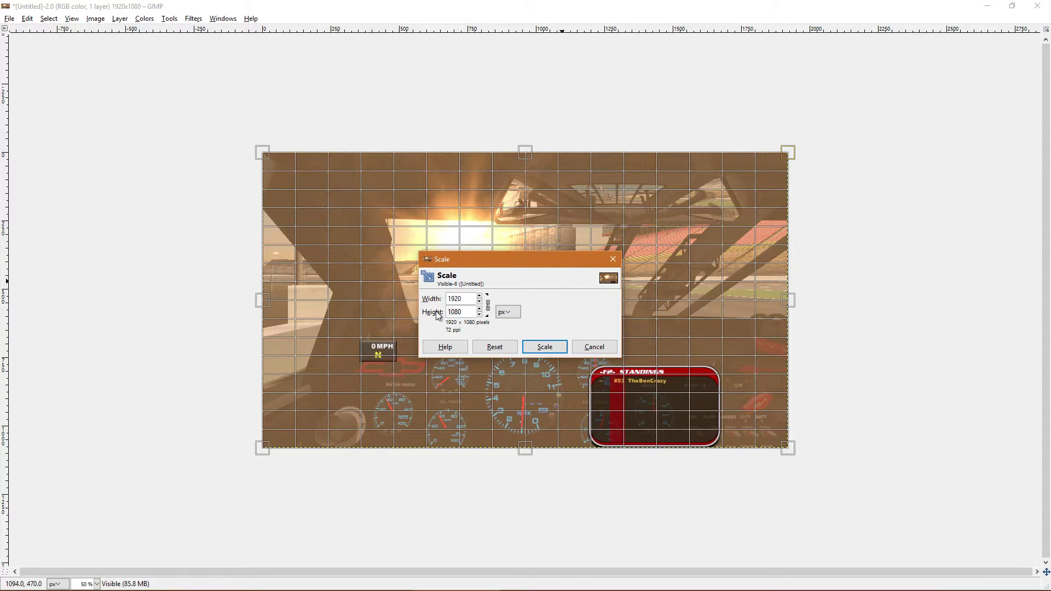
type("1534")
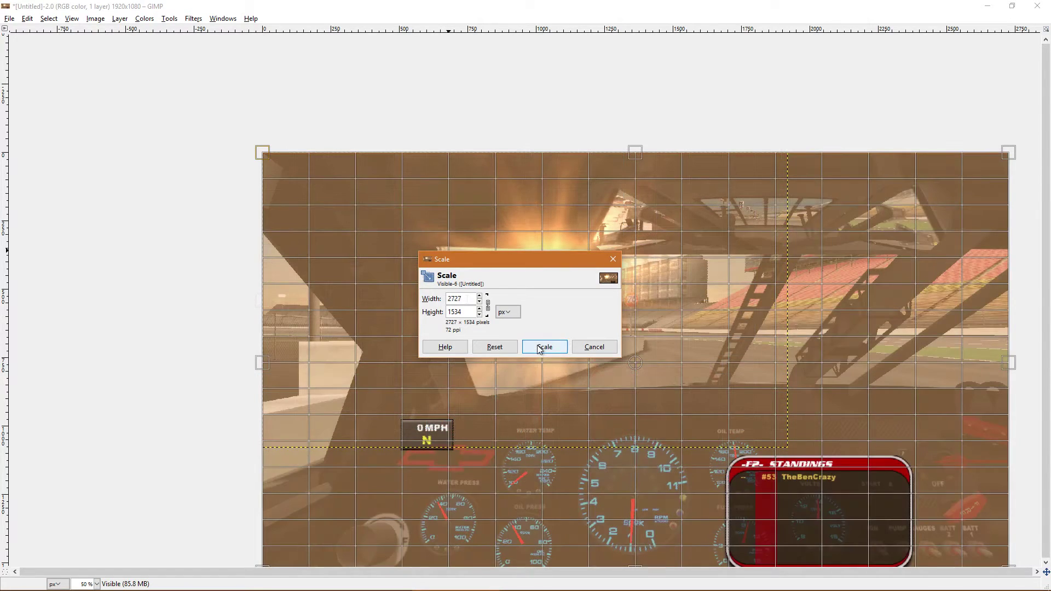
left_click(544, 347)
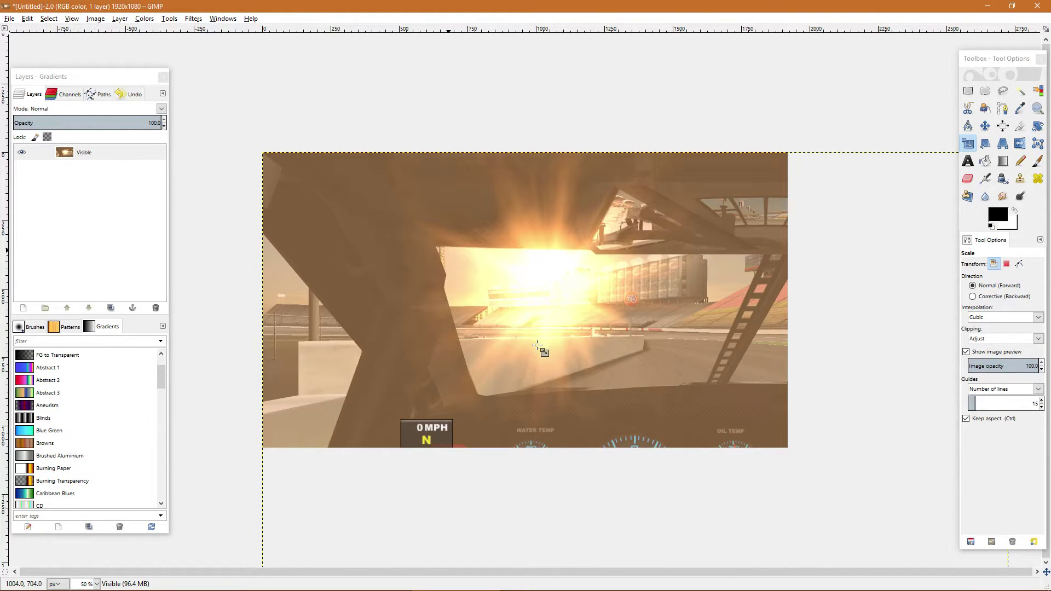
key("m")
mouse_move(537, 346)
left_mouse_down()
mouse_move(562, 331)
mouse_move(544, 329)
left_mouse_up()
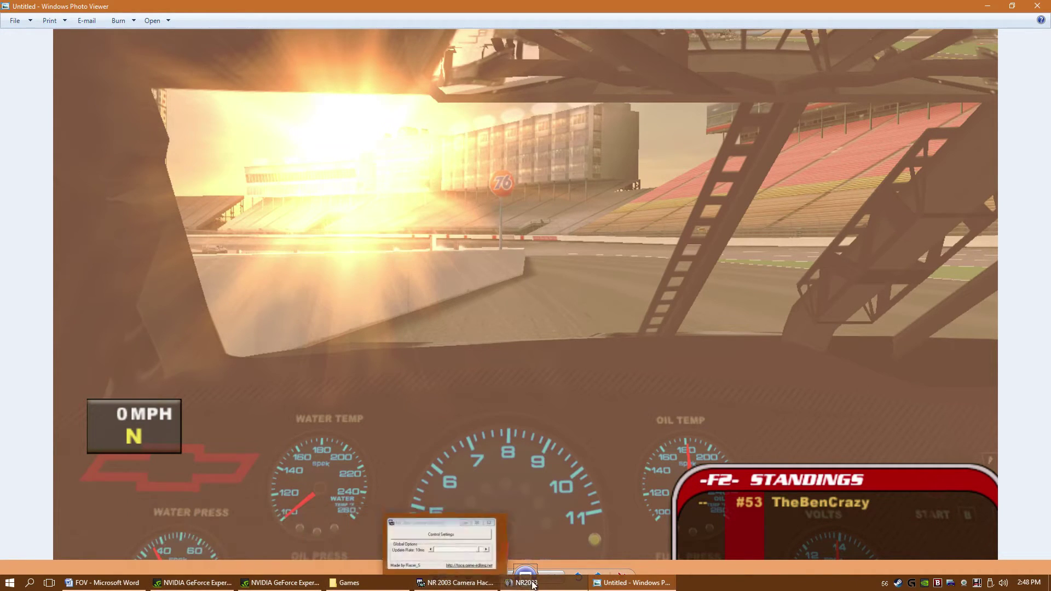
Step: Bring NASCAR Racing 2003 back in front of Photo Viewer to show the cockpit view
left_click(530, 585)
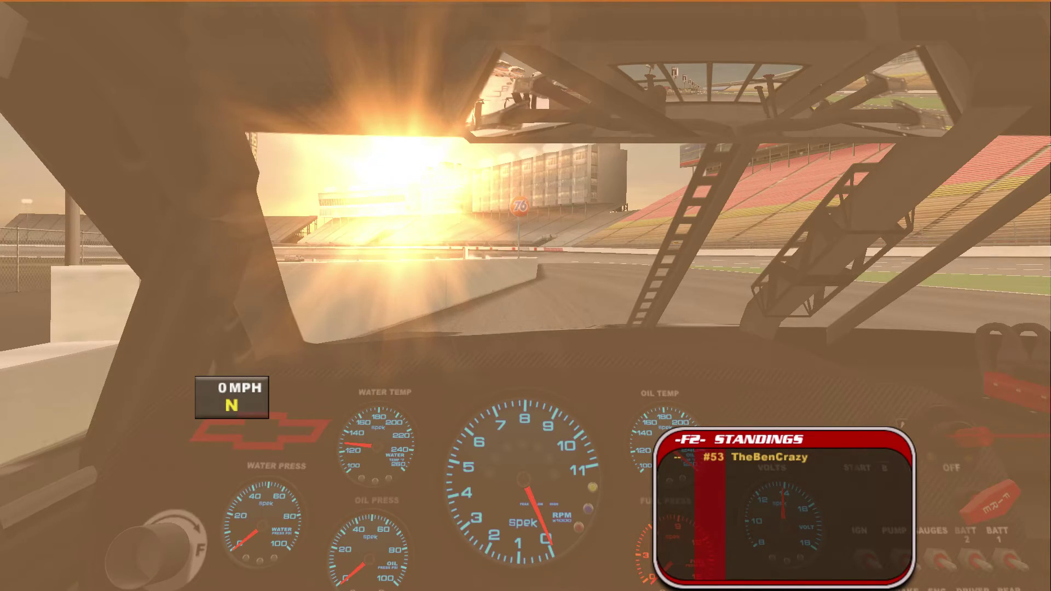
Step: Shift into first gear and back to neutral, then return to the Photo Viewer reference image
key("a")
key("z")
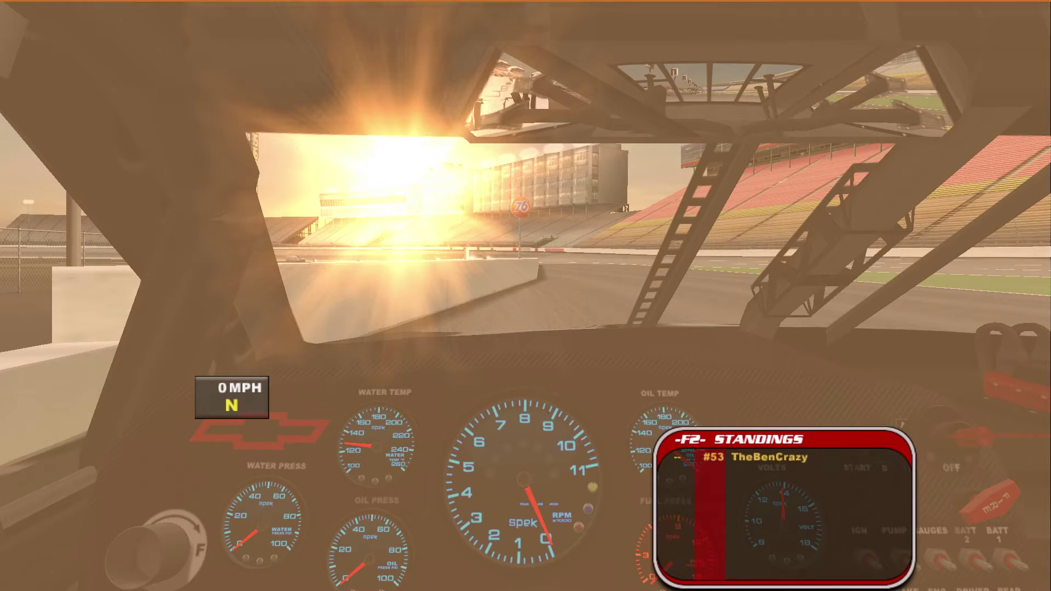
key("super")
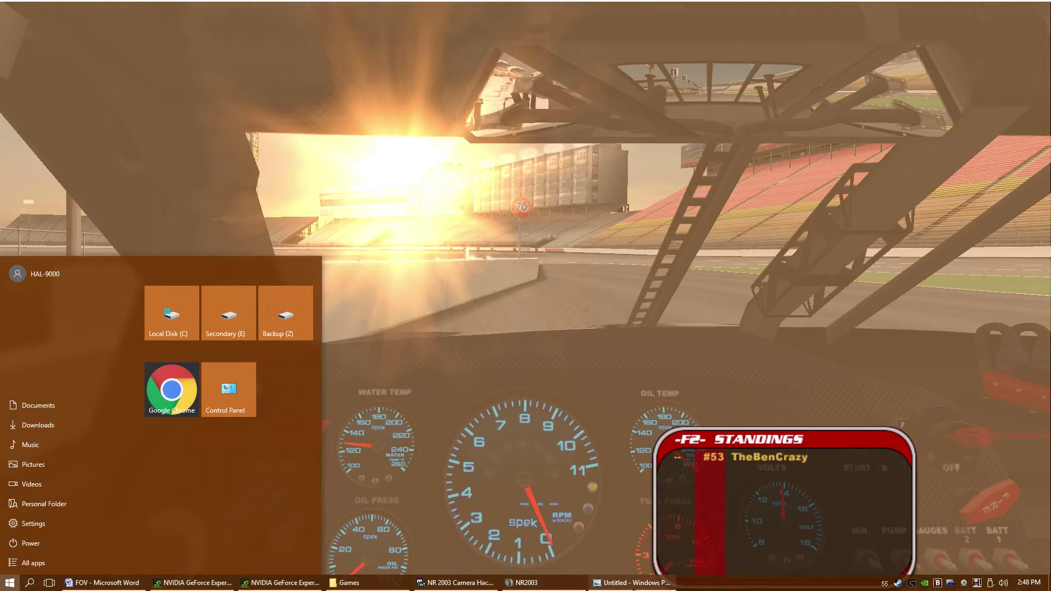
left_click(633, 585)
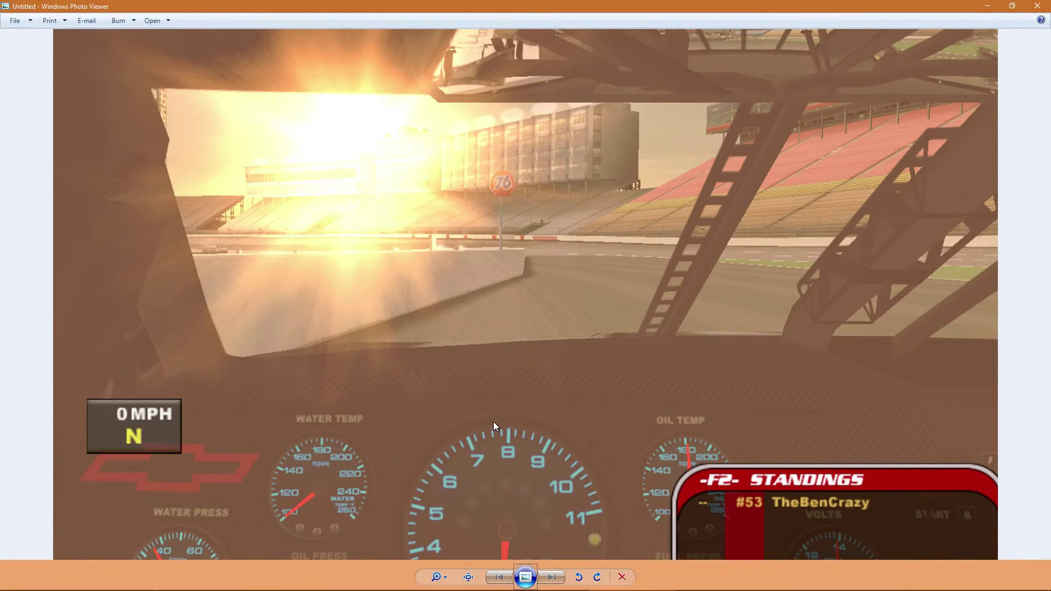